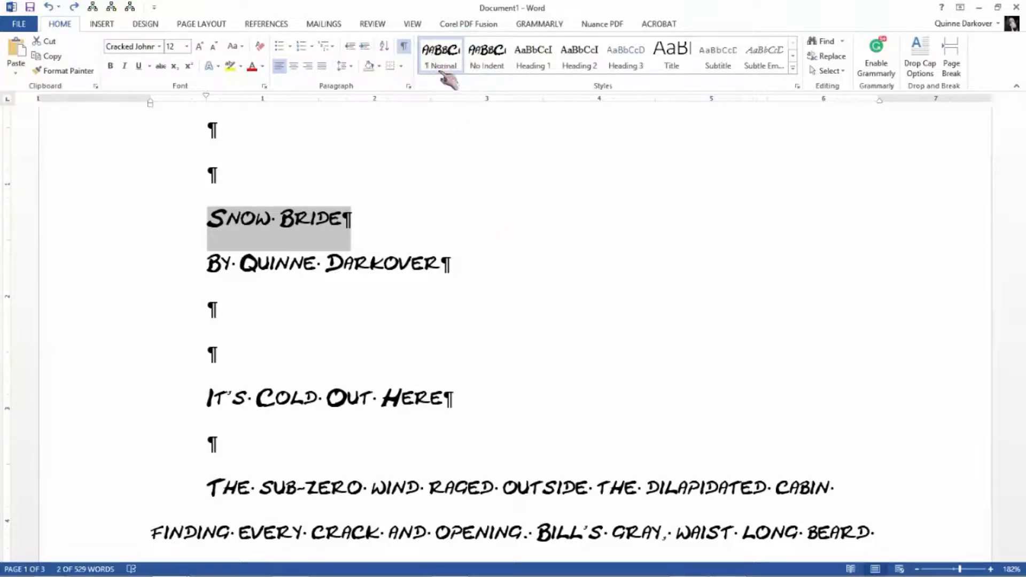
scroll(529, 320, "down", 5)
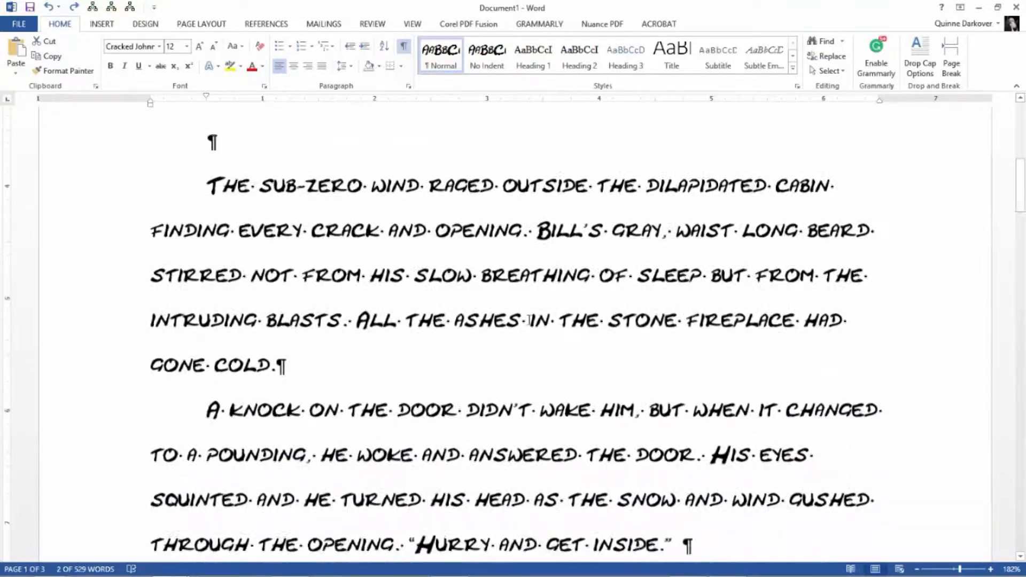
scroll(529, 320, "down", 3)
scroll(529, 320, "up", 10)
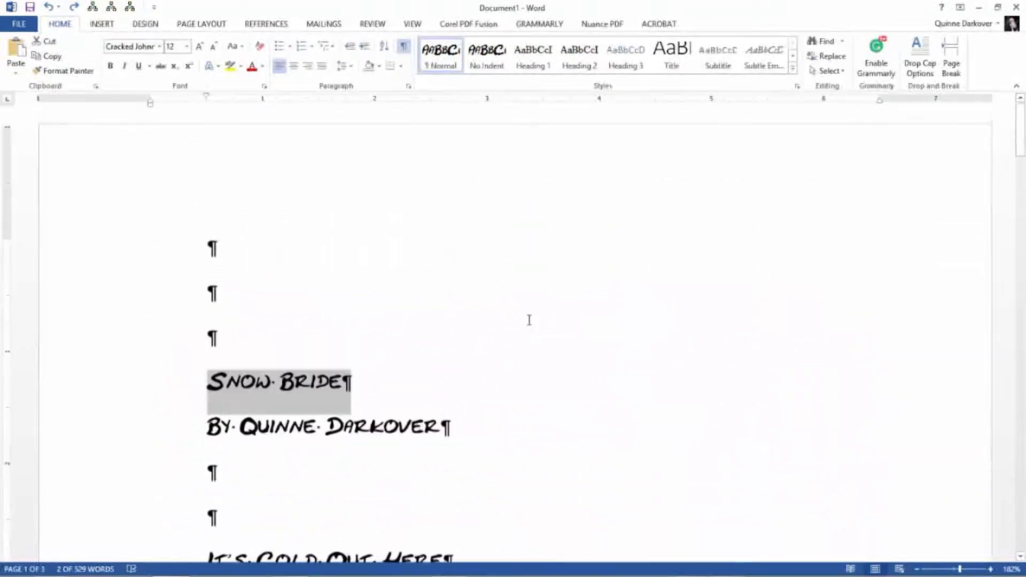
scroll(529, 320, "down", 1)
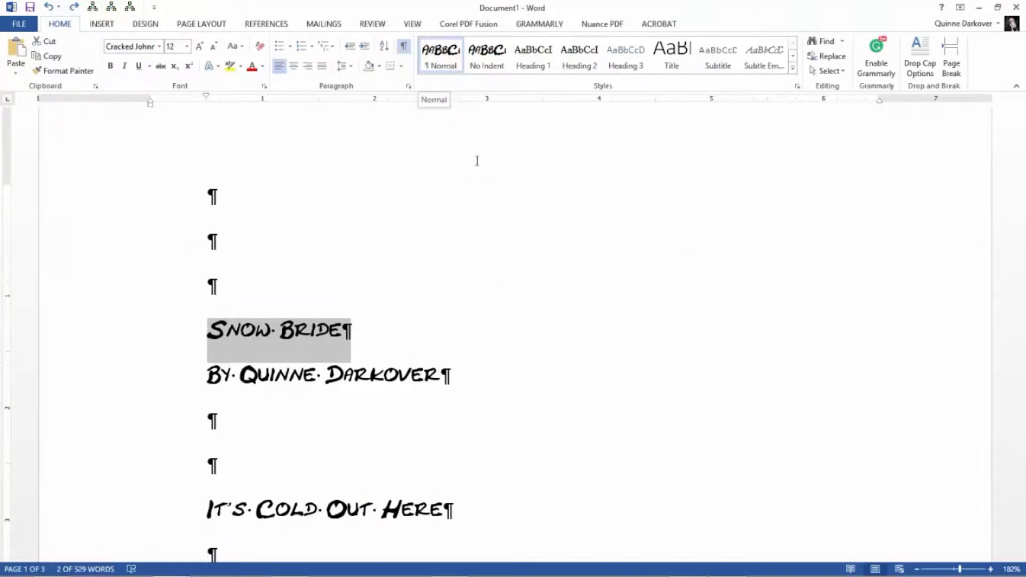
scroll(589, 256, "down", 6)
scroll(591, 262, "up", 4)
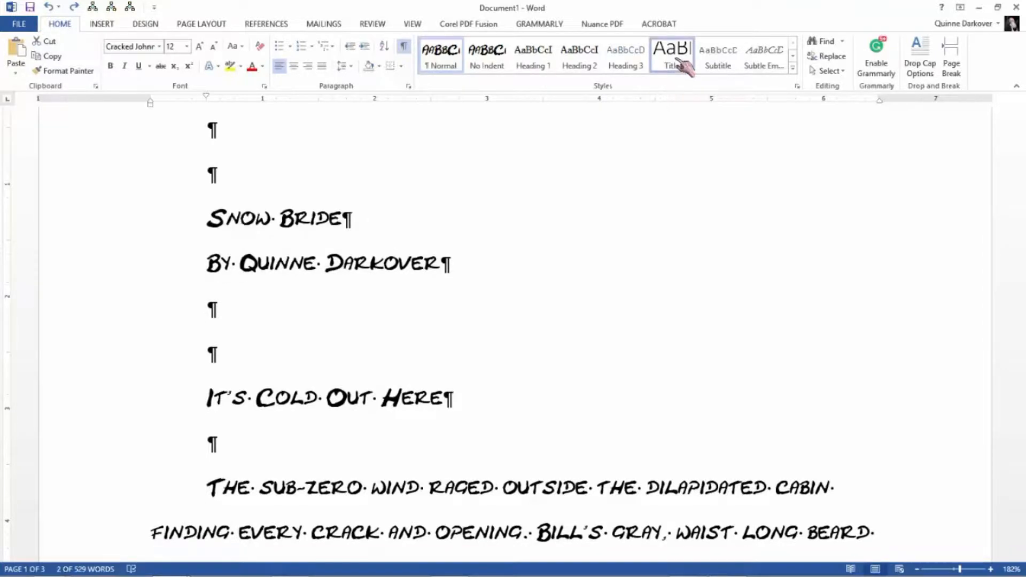
- Apply the Title style to the "Snow Bride" line and set that style's font to Times New Roman, size 12
left_click(674, 62)
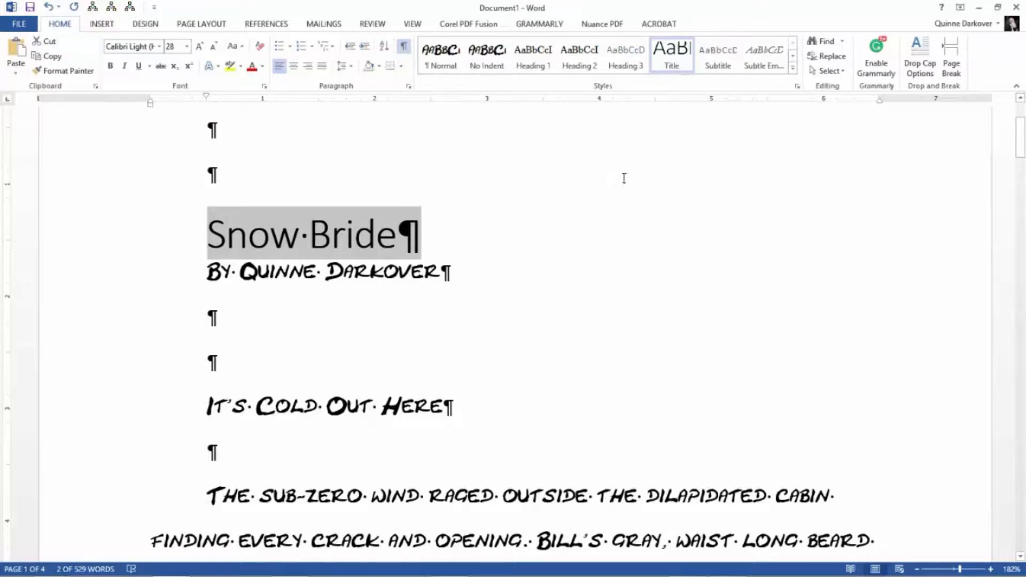
right_click(681, 60)
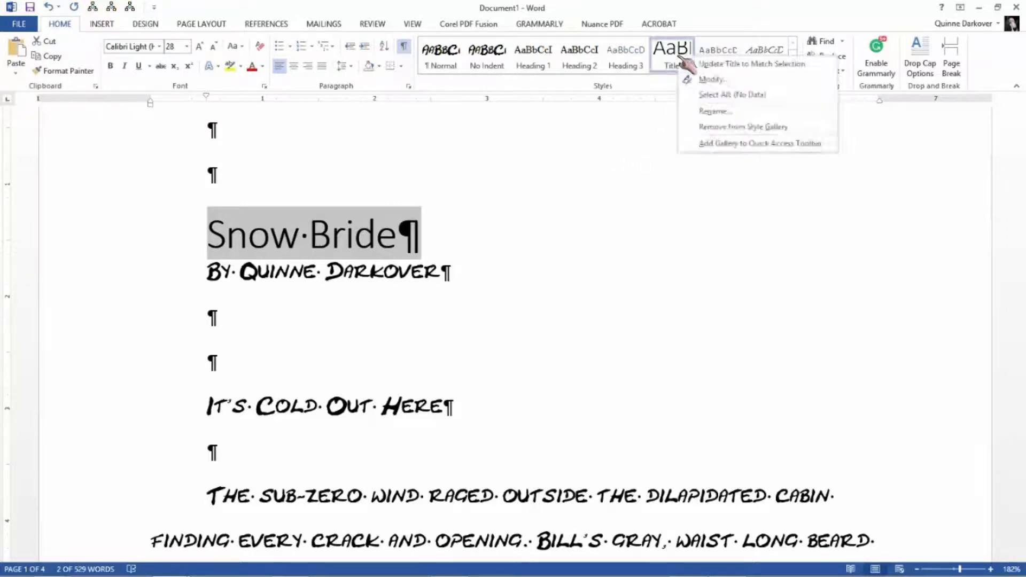
left_click(713, 81)
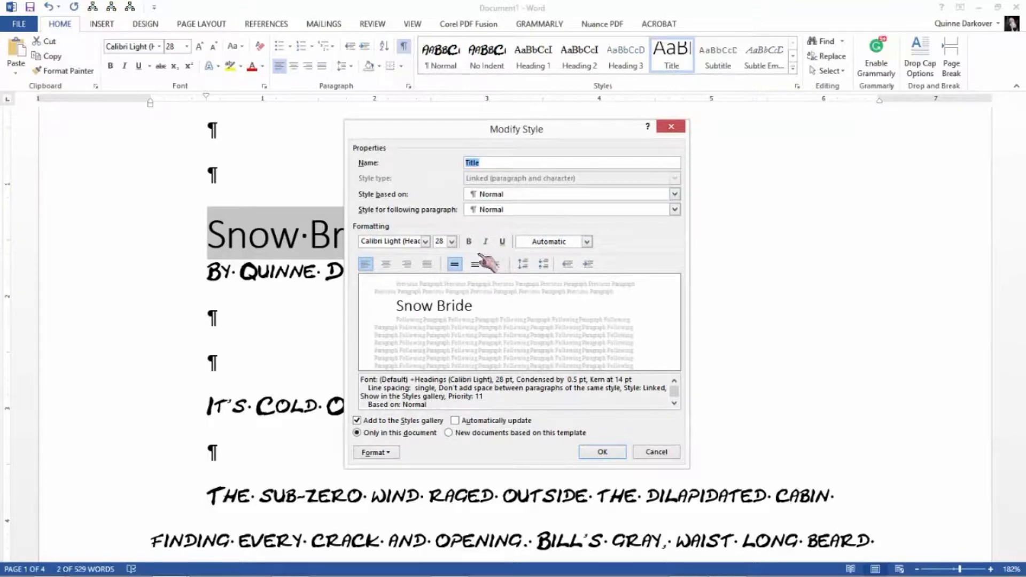
left_click(426, 242)
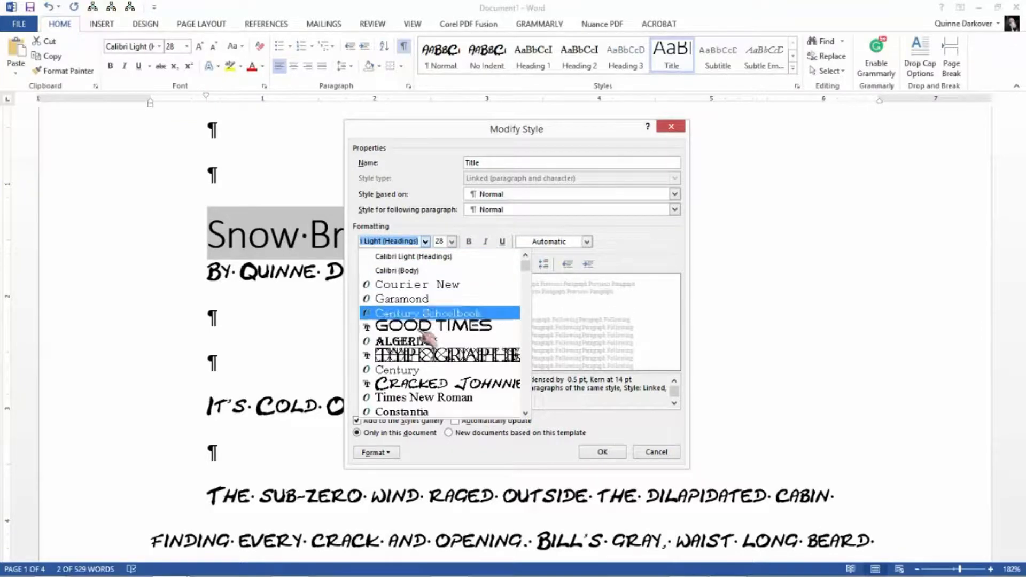
left_click(441, 398)
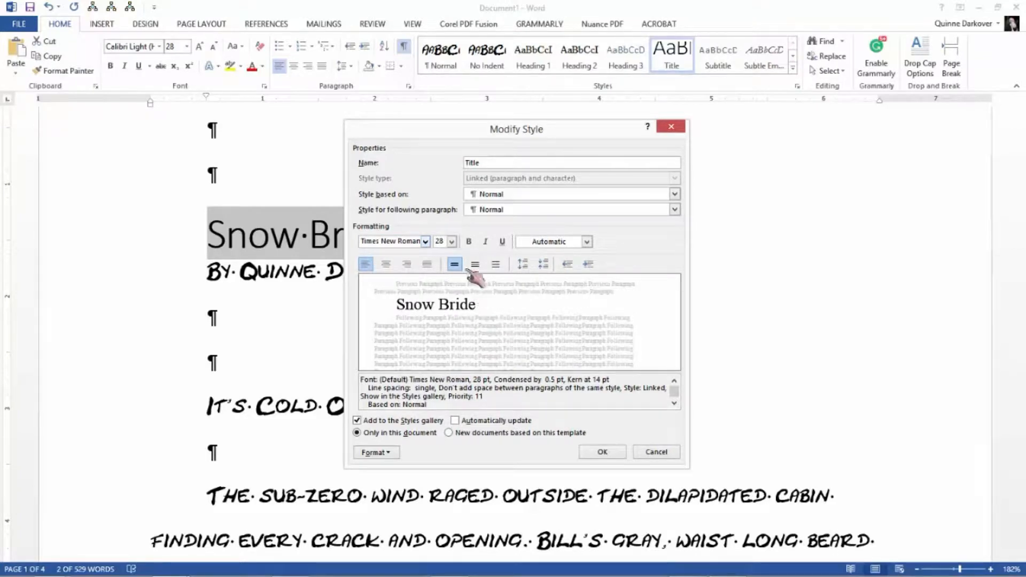
left_click(452, 242)
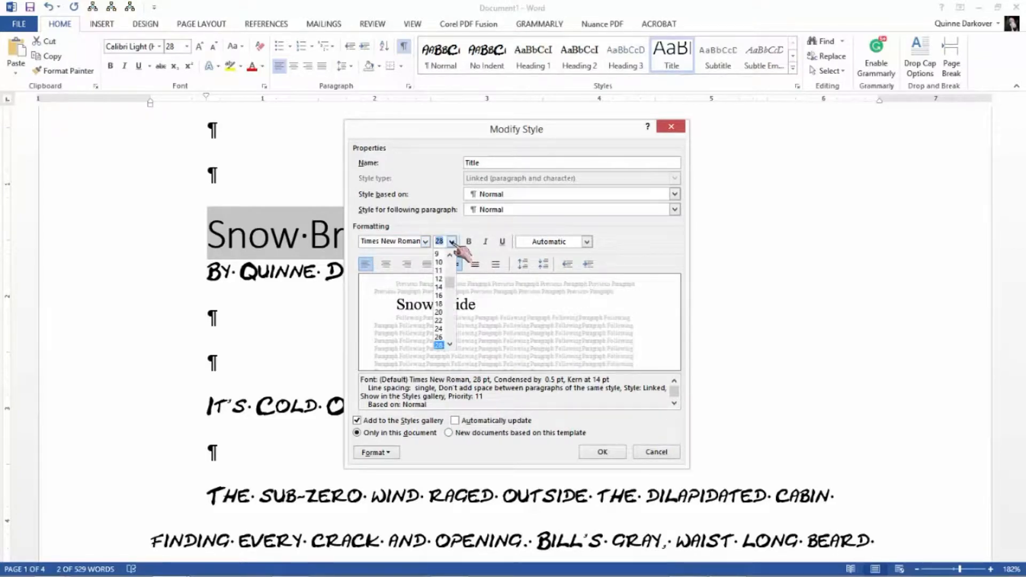
left_click(448, 283)
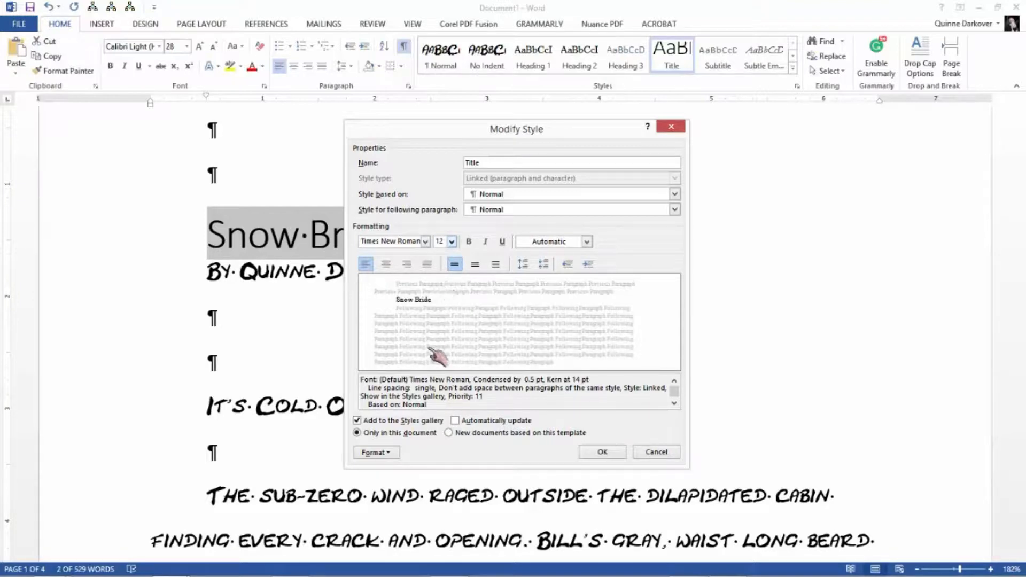
- Set the Title style's paragraph format to no special indentation and double line spacing
left_click(383, 452)
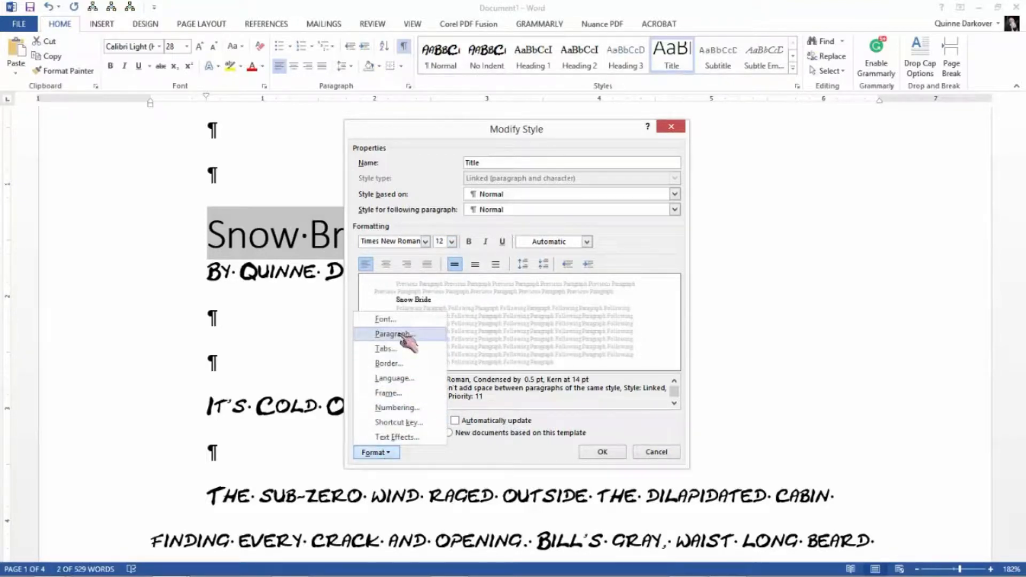
left_click(377, 334)
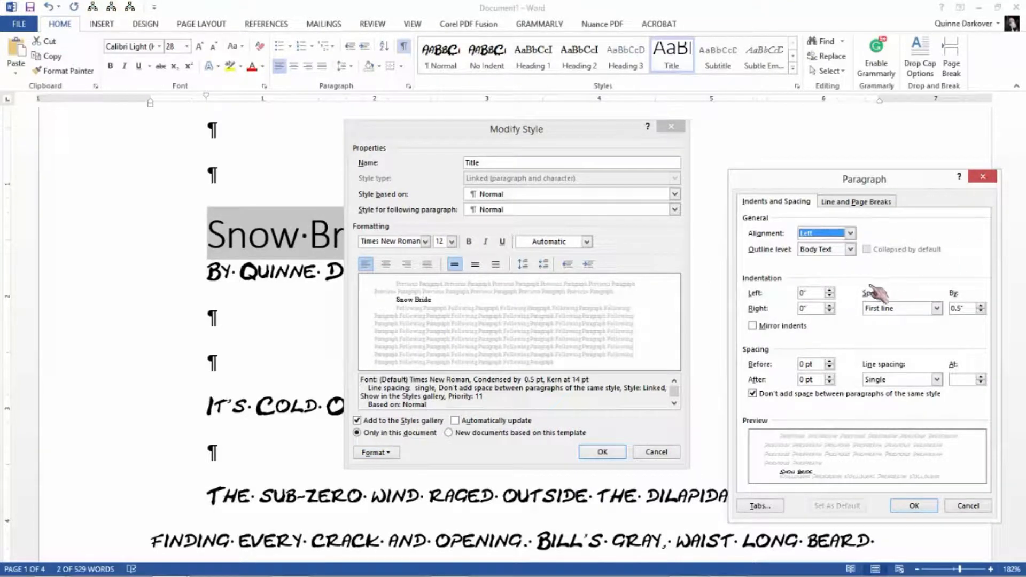
left_click(936, 309)
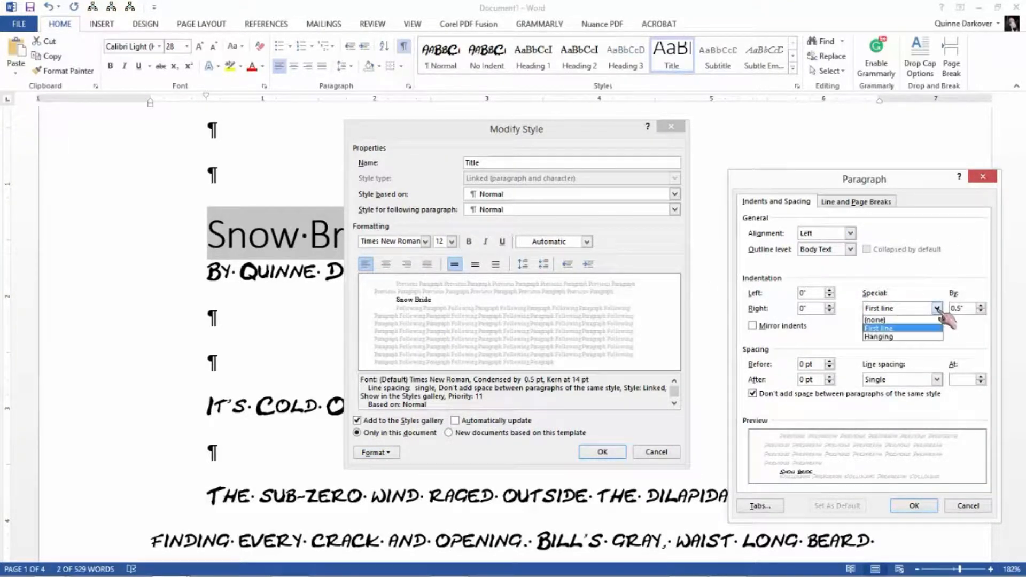
left_click(928, 319)
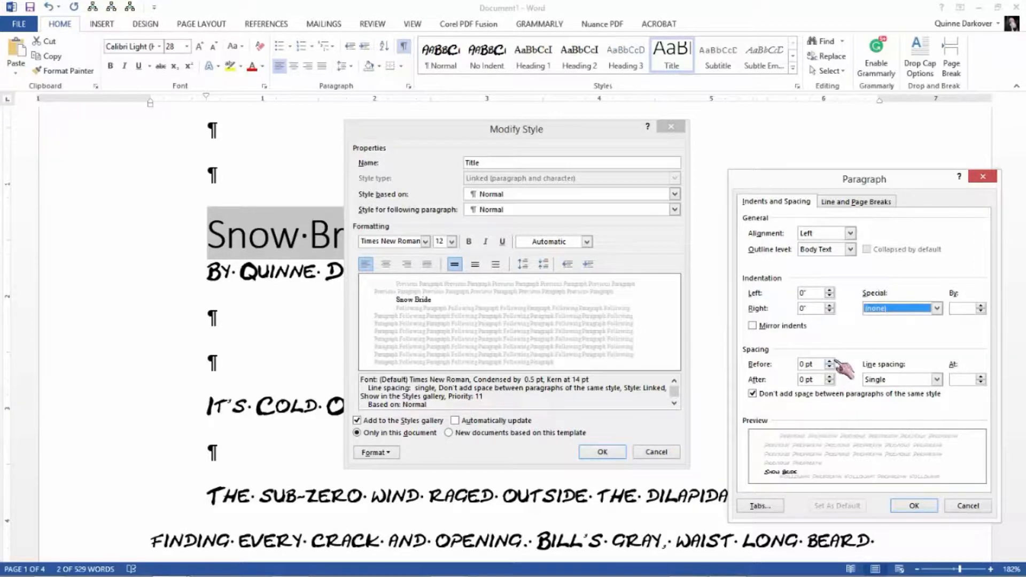
left_click(936, 379)
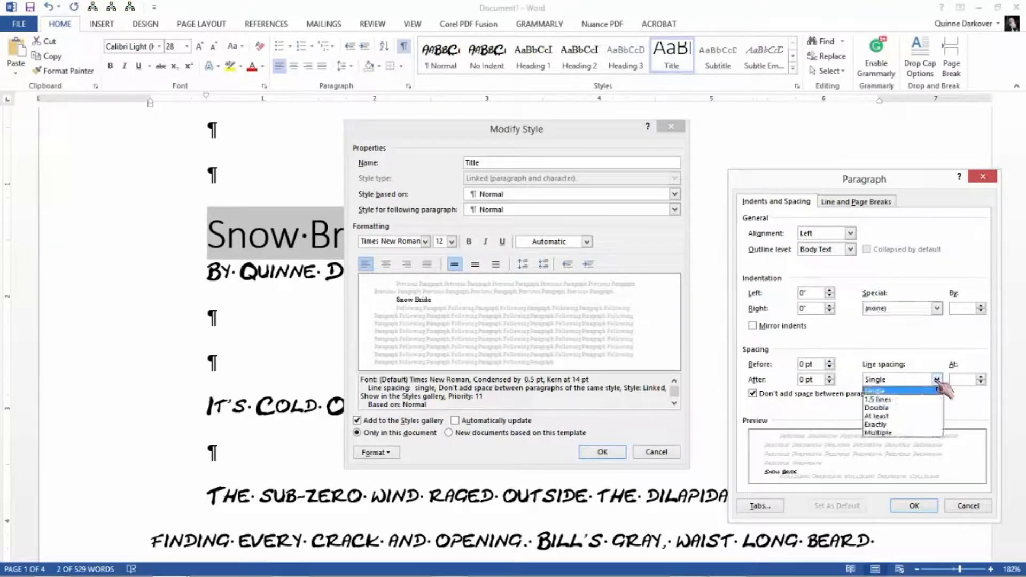
left_click(908, 407)
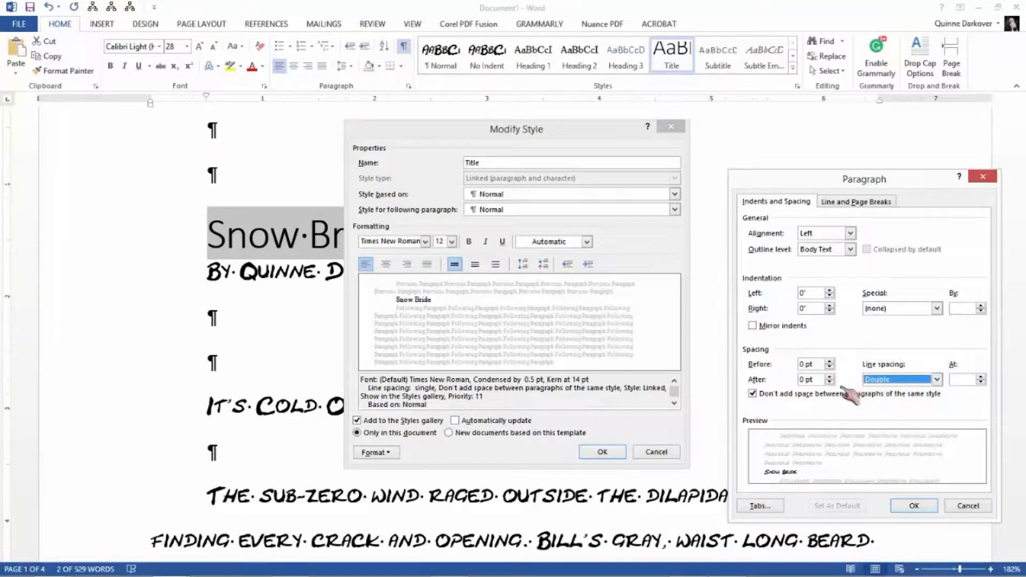
left_click(913, 506)
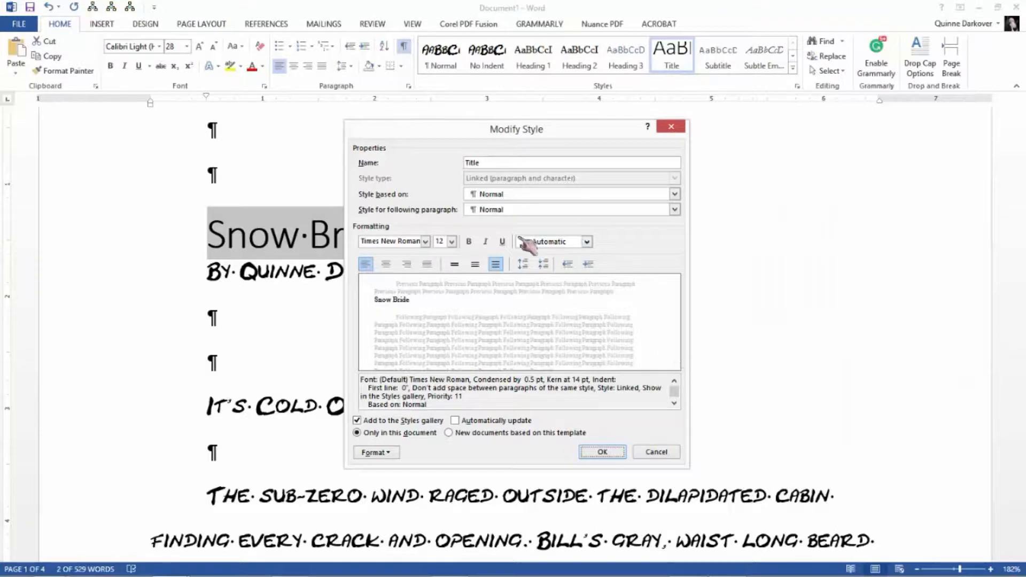
left_click_drag(564, 140, 772, 144)
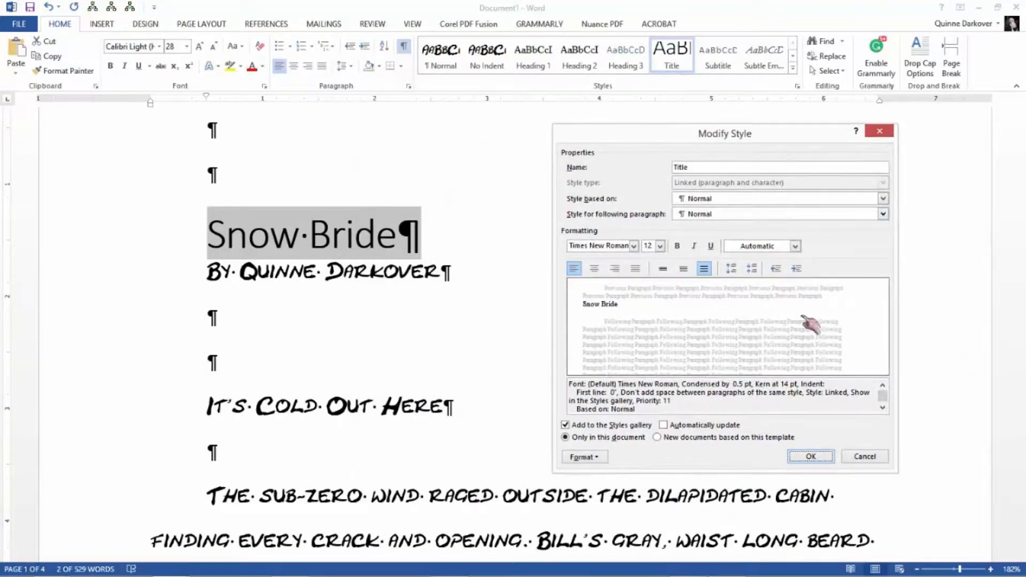
left_click(811, 457)
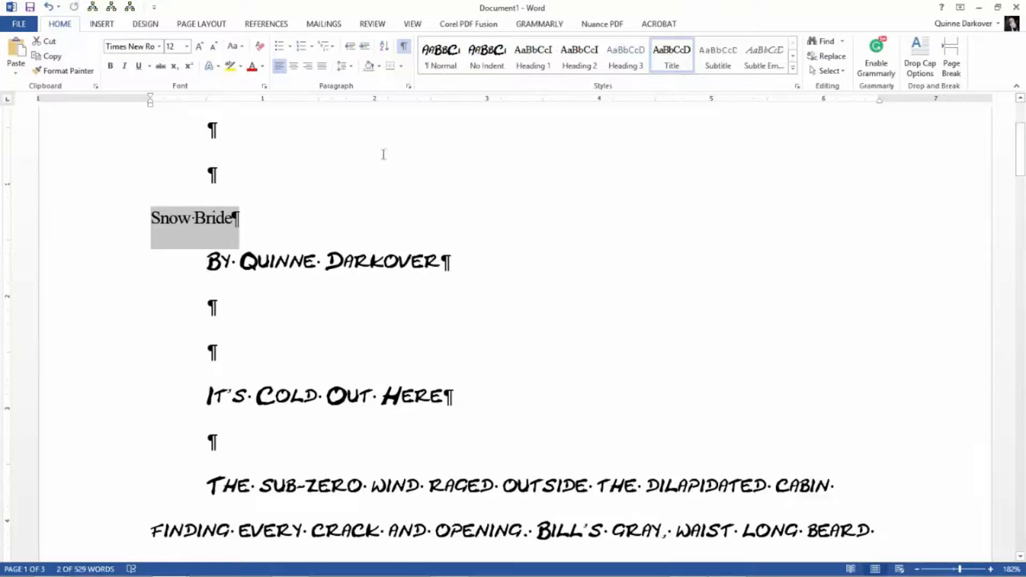
- Center the "Snow Bride" line and change the Title style's alignment to centered
left_click(294, 66)
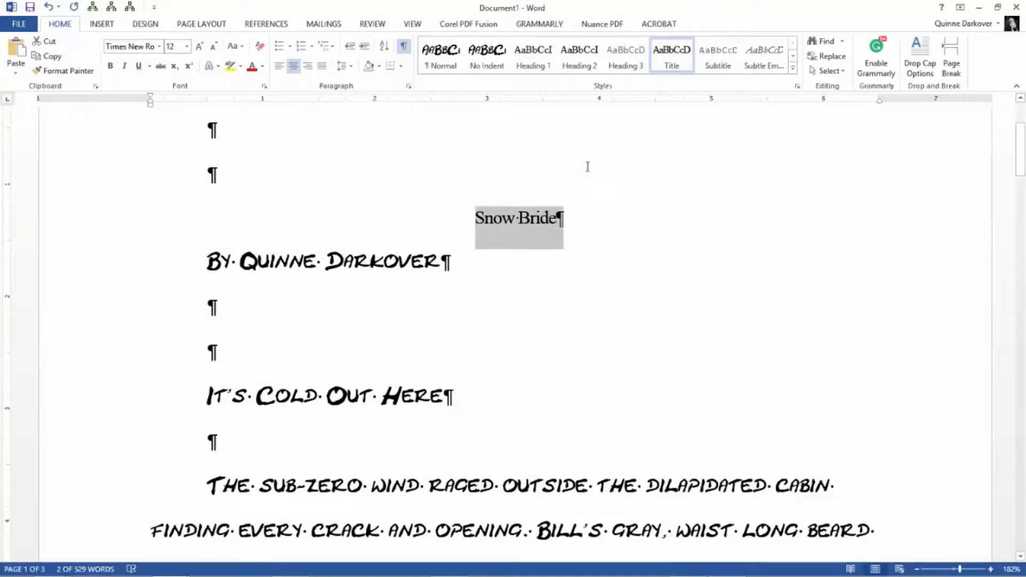
right_click(675, 60)
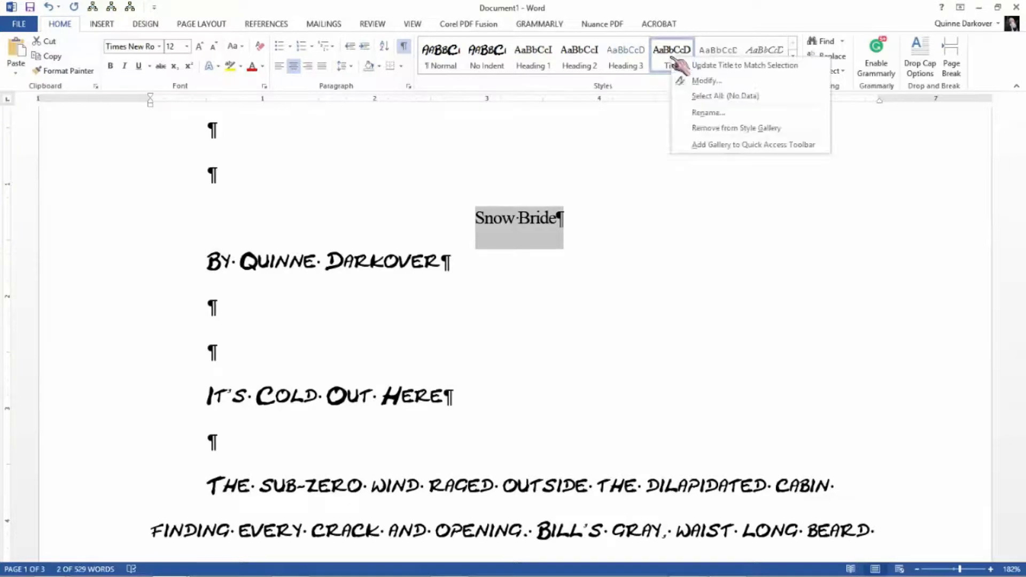
left_click(706, 80)
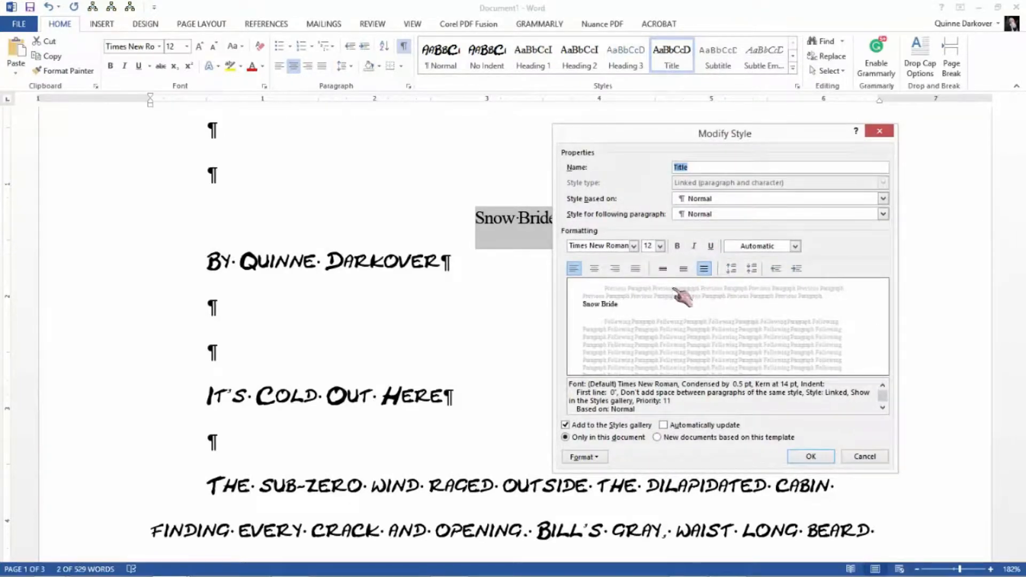
left_click(594, 268)
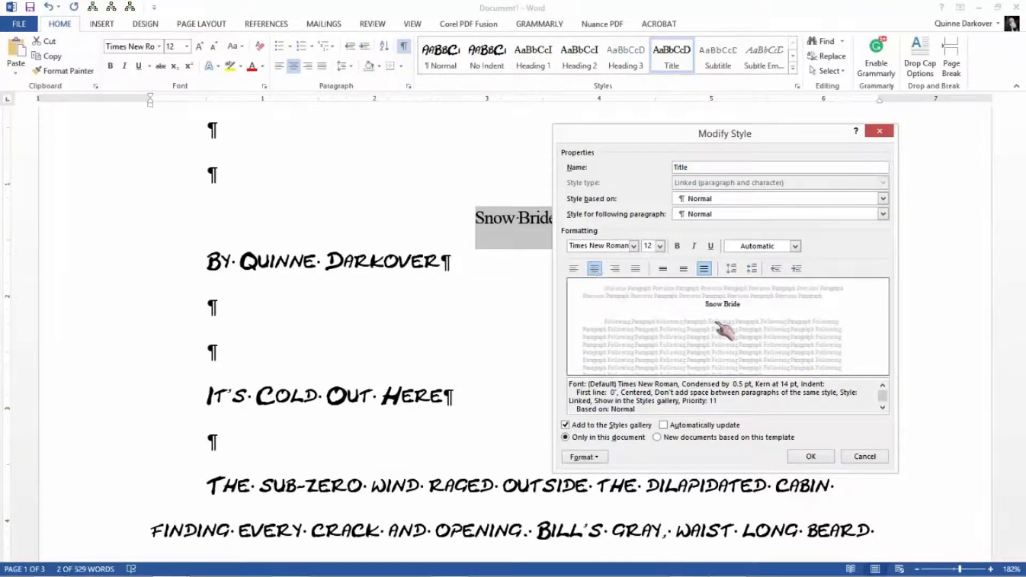
left_click(817, 456)
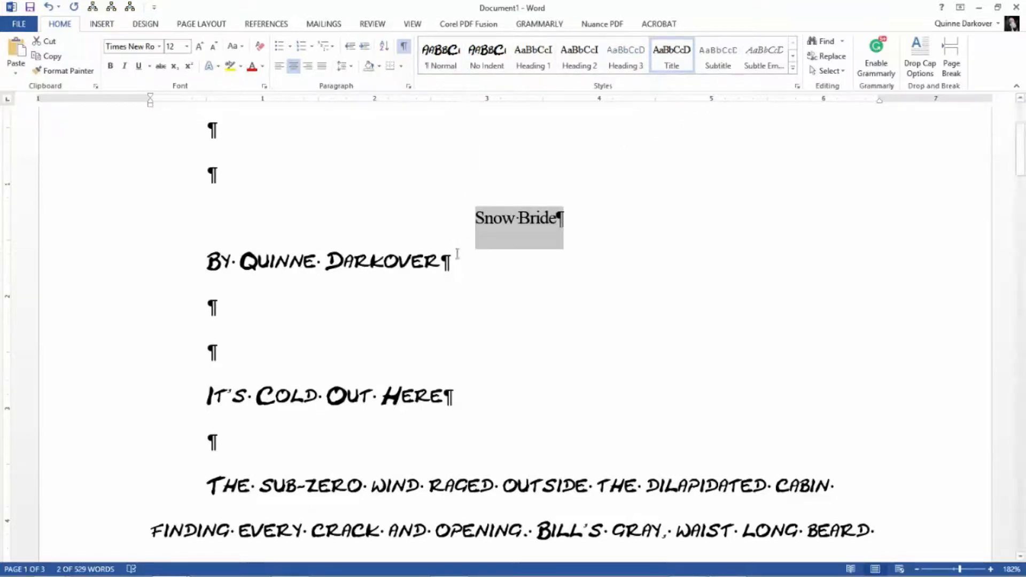
- Create a new style named "By line" from the formatting of the author line below the title
left_click_drag(205, 265, 450, 267)
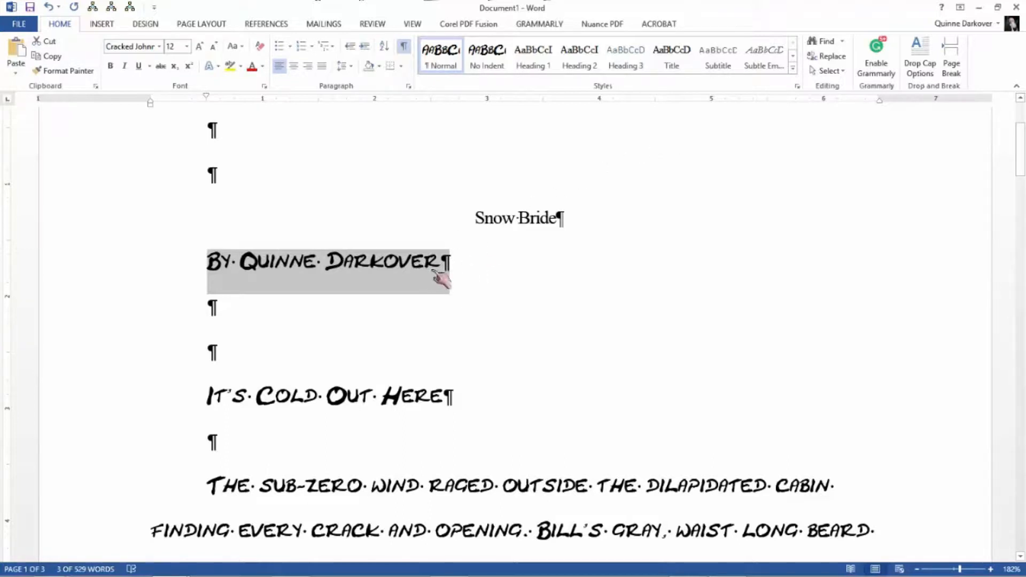
left_click(798, 87)
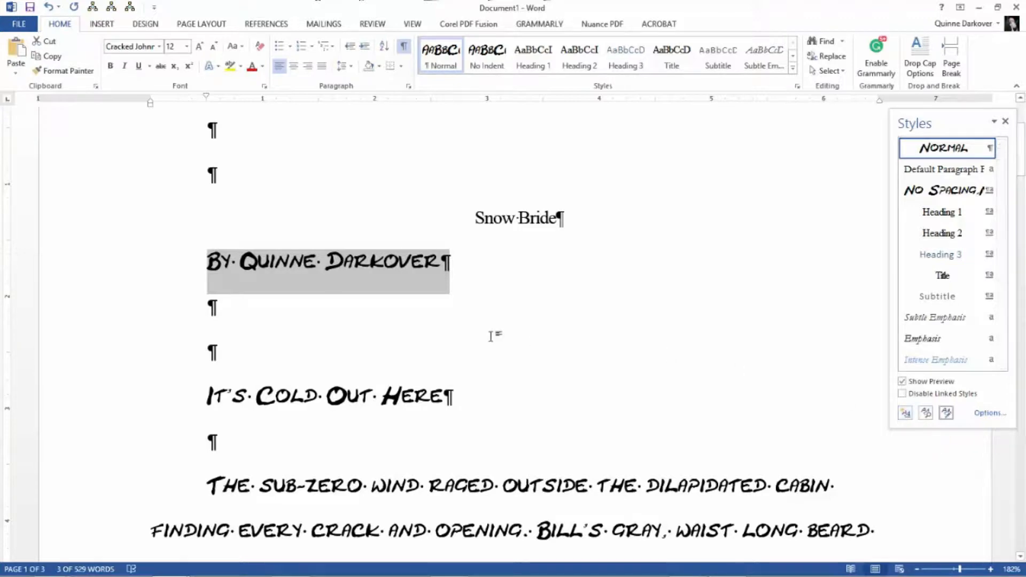
left_click(1005, 122)
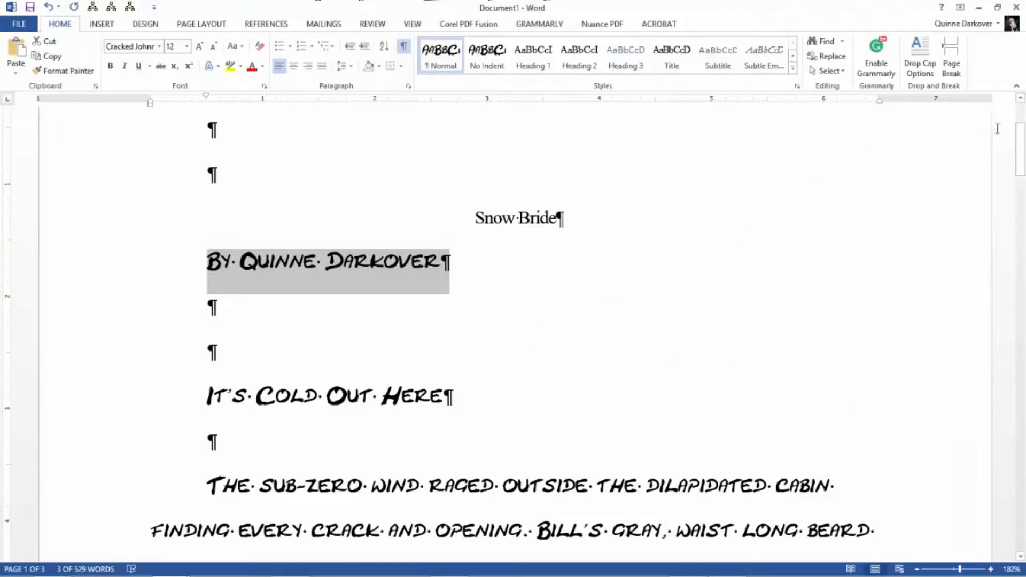
right_click(393, 284)
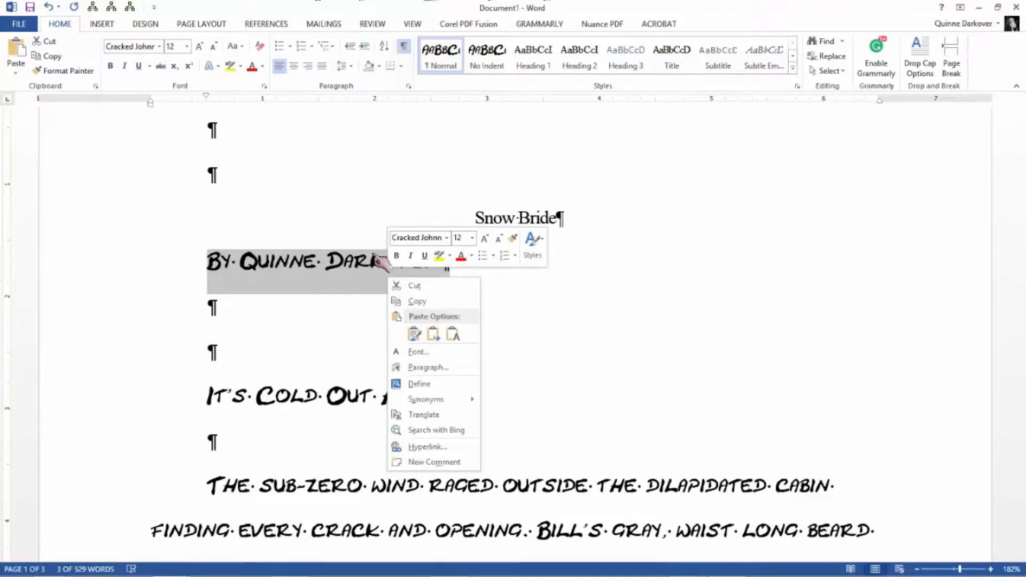
left_click(536, 241)
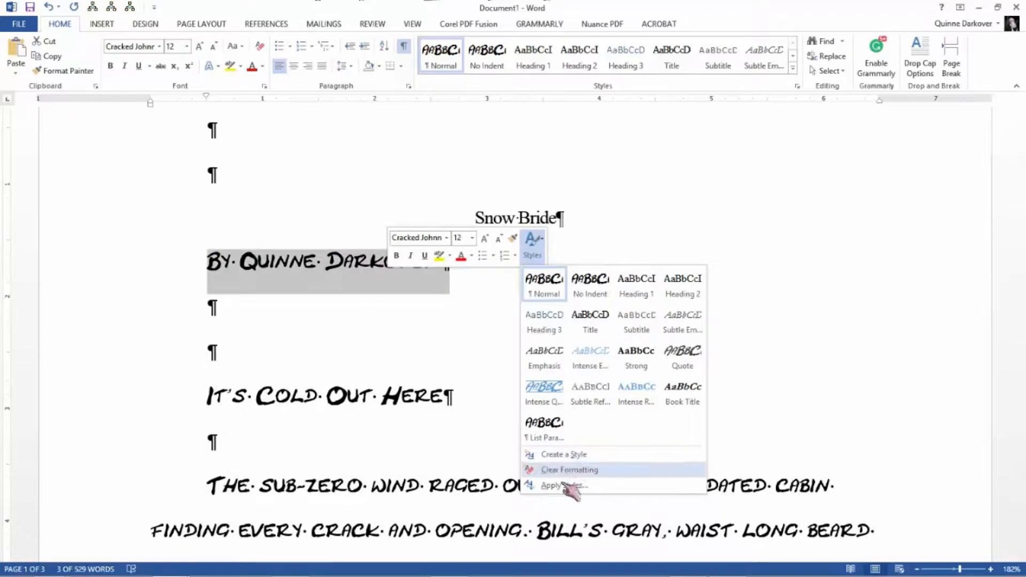
left_click(564, 454)
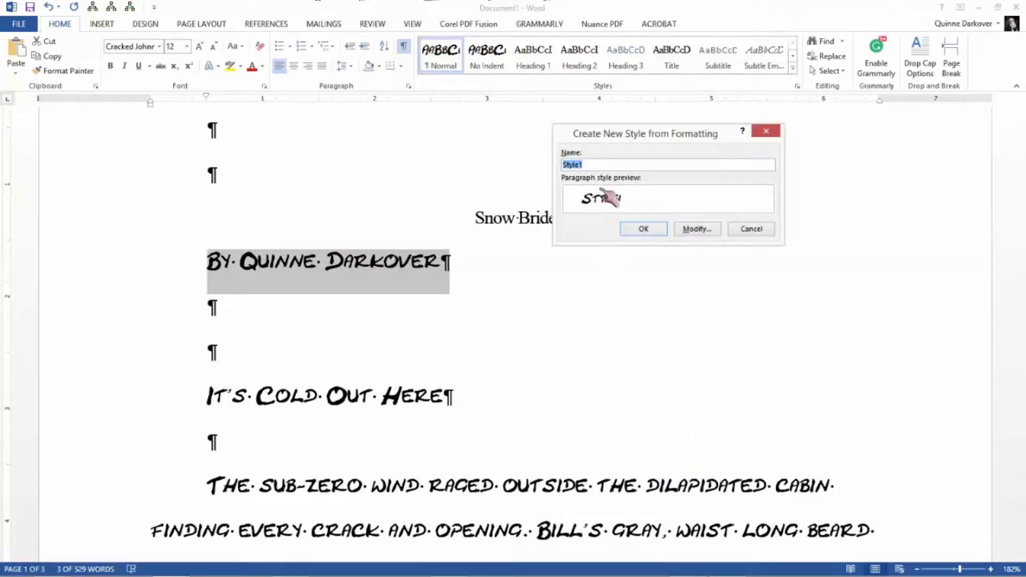
left_click_drag(599, 167, 556, 165)
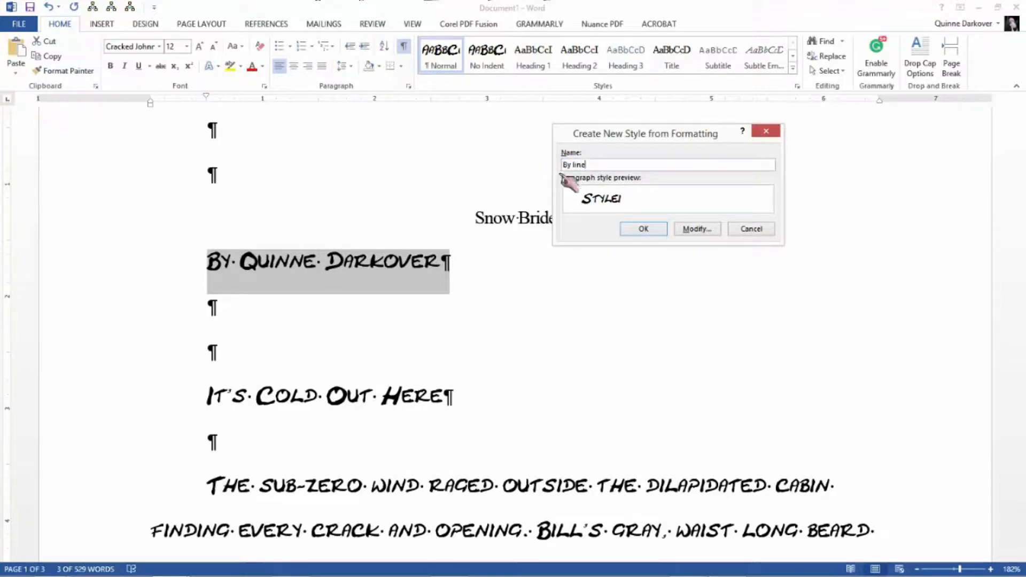
left_click(644, 230)
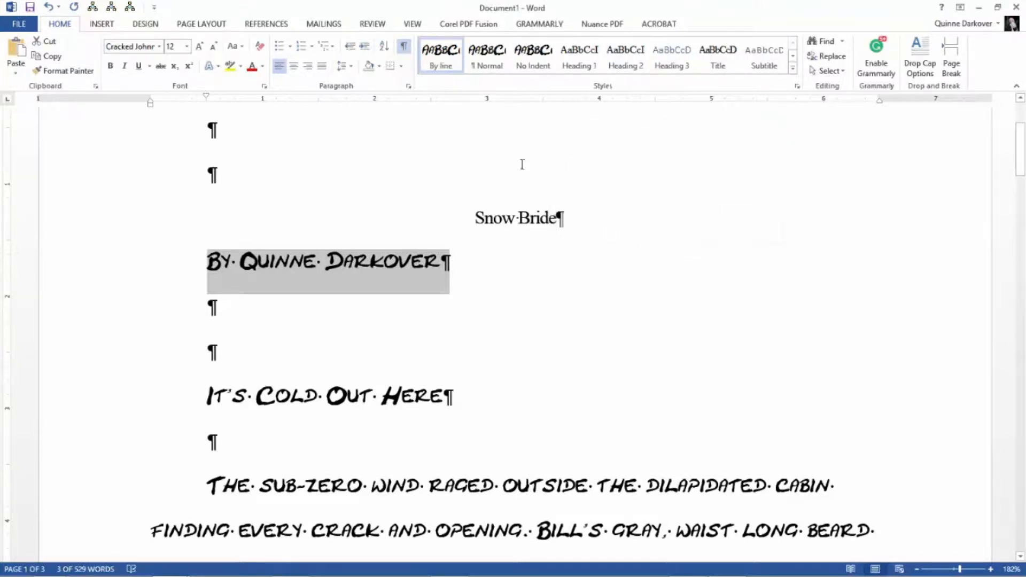
- Modify the "By line" style to use the Times New Roman font with centered alignment
right_click(438, 56)
left_click(457, 80)
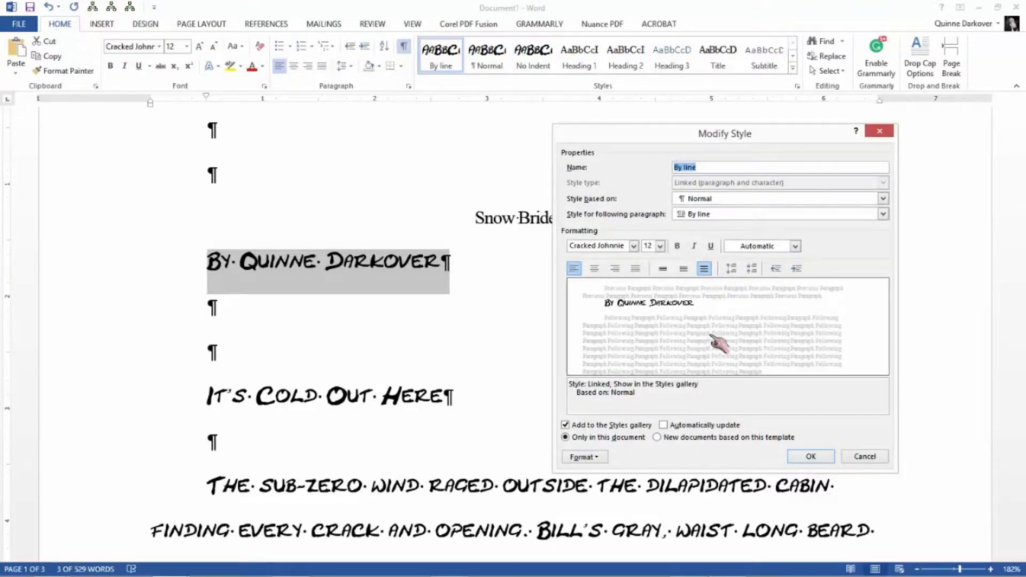
left_click(634, 246)
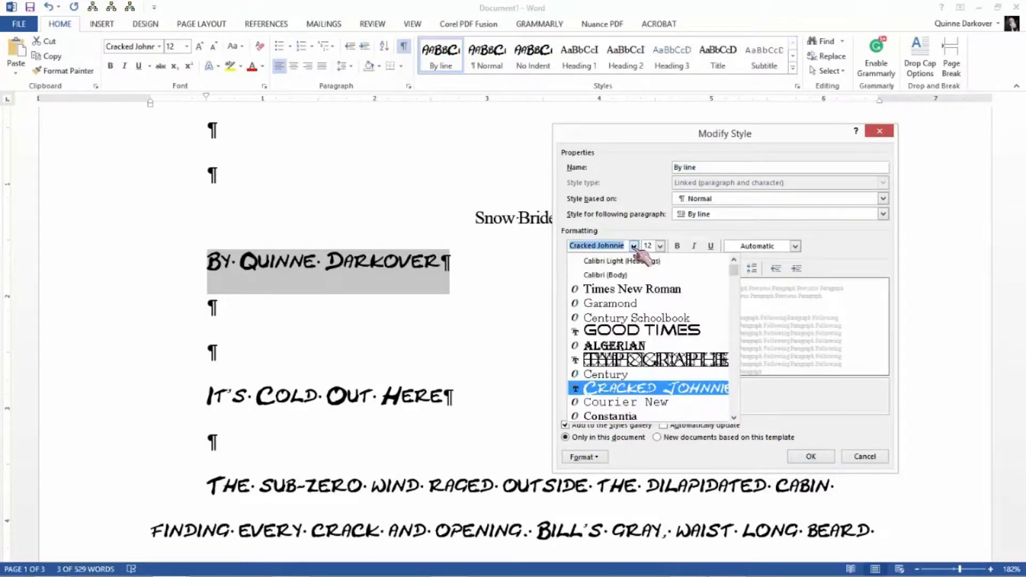
left_click(633, 291)
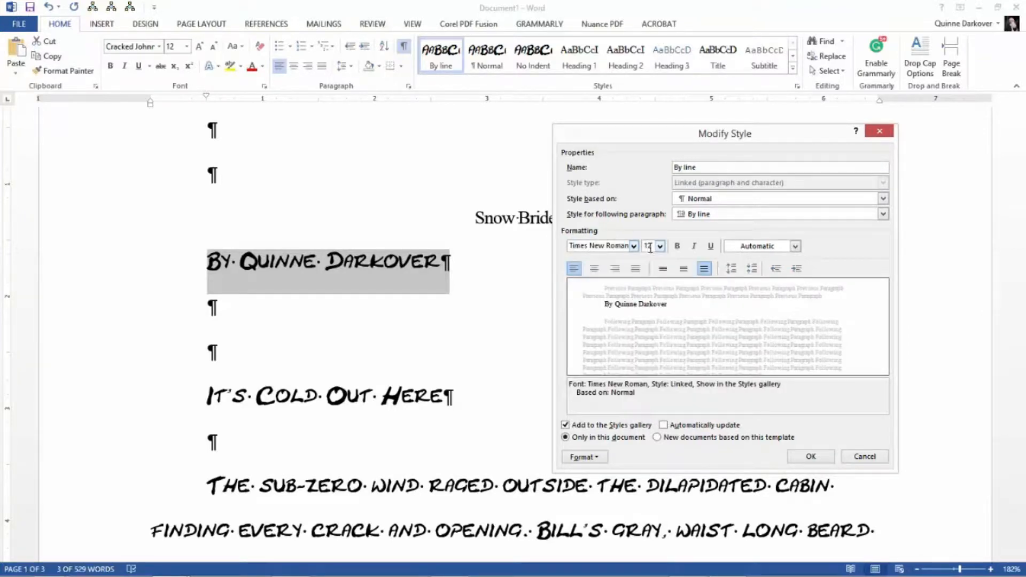
left_click(594, 268)
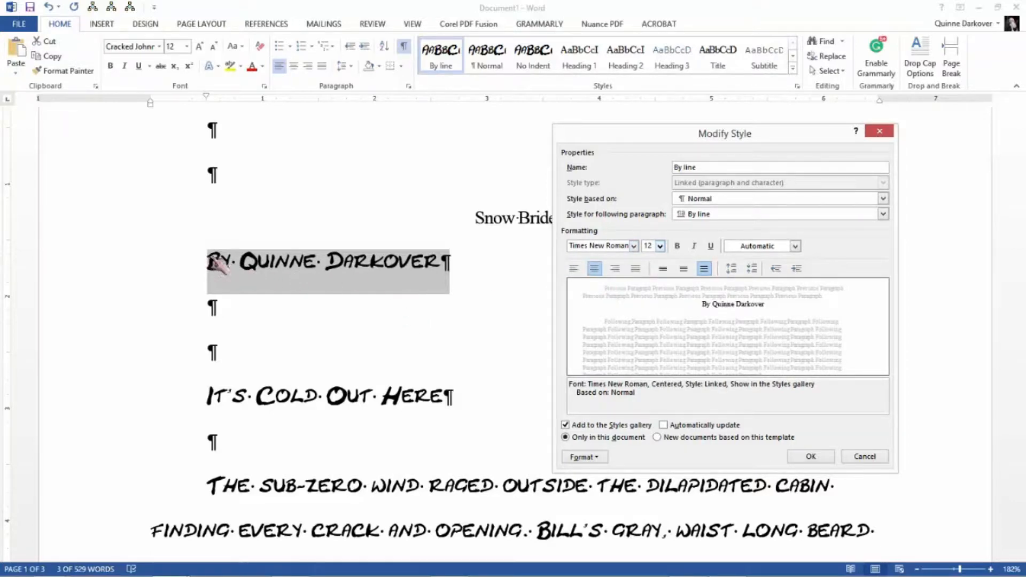
- Remove the special indentation from the "By line" style's paragraph format and apply the style changes
left_click(584, 457)
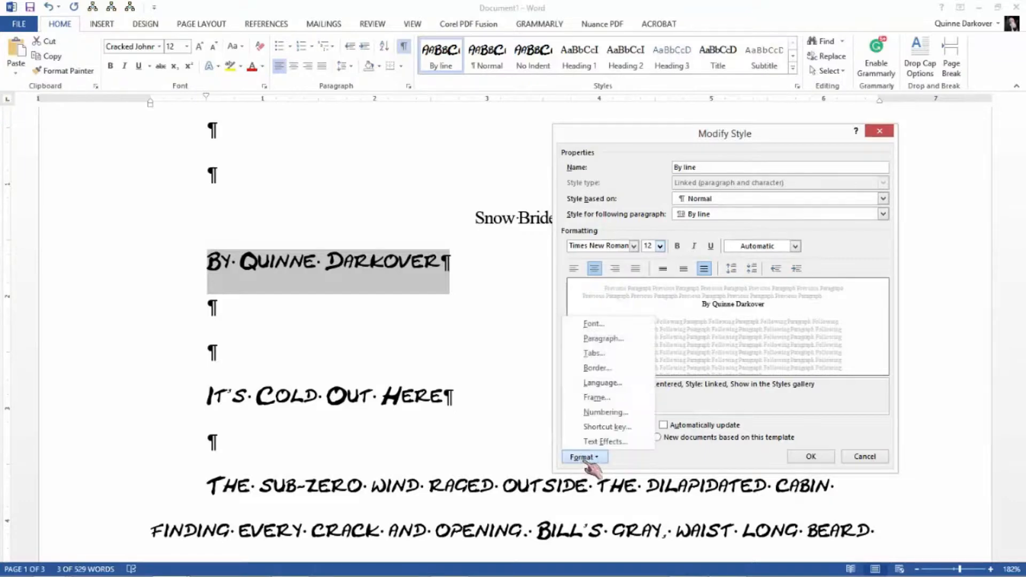
left_click(603, 338)
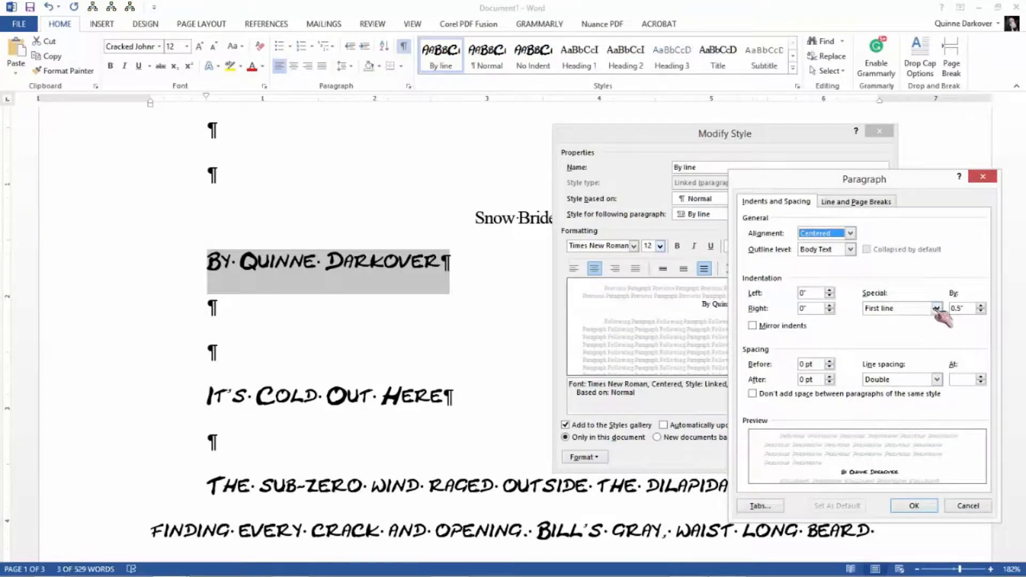
left_click(937, 309)
left_click(934, 318)
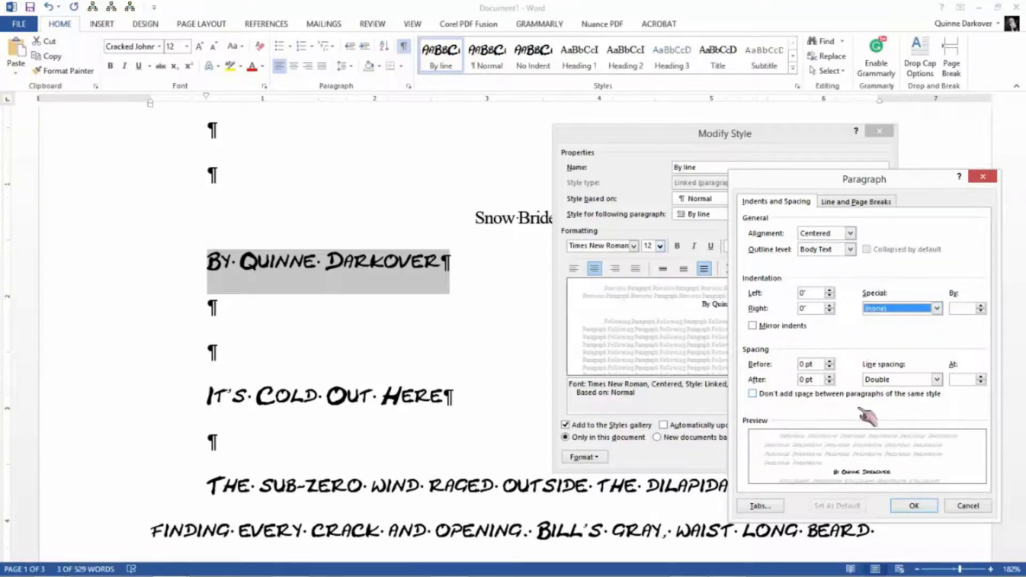
left_click(914, 506)
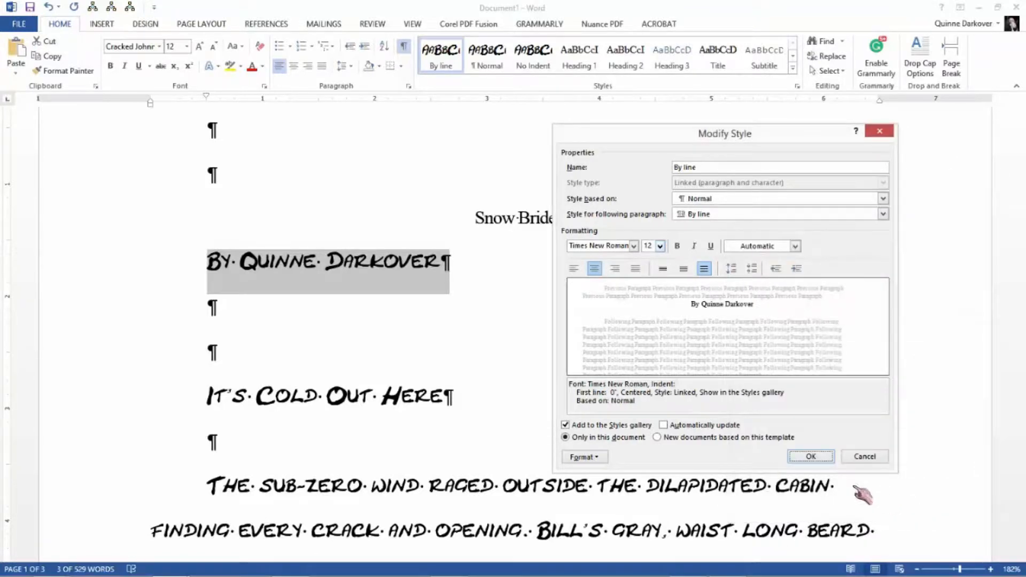
left_click(812, 457)
left_click(661, 306)
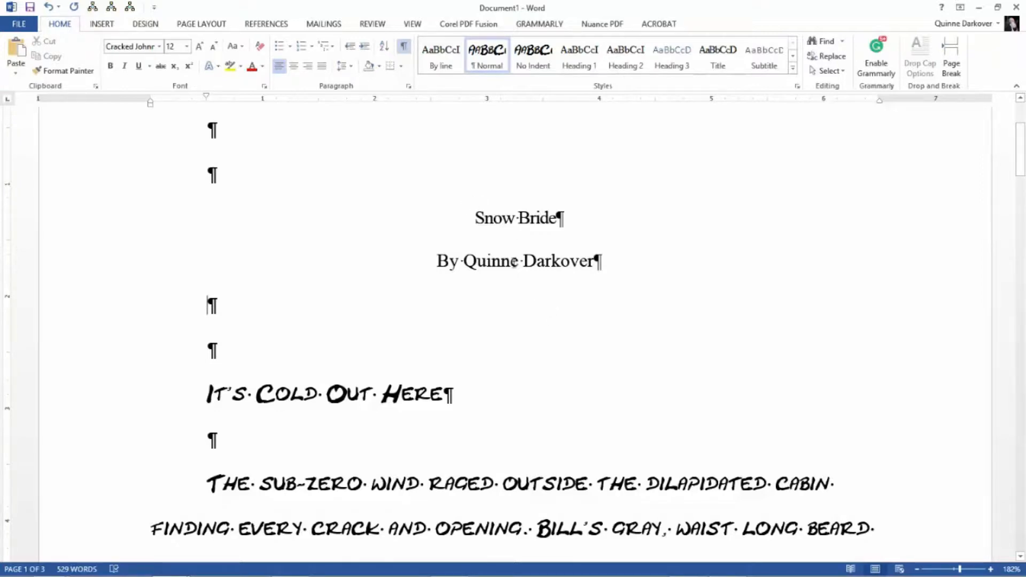
- Review the "By line" style's definition from the author line
left_click(489, 262)
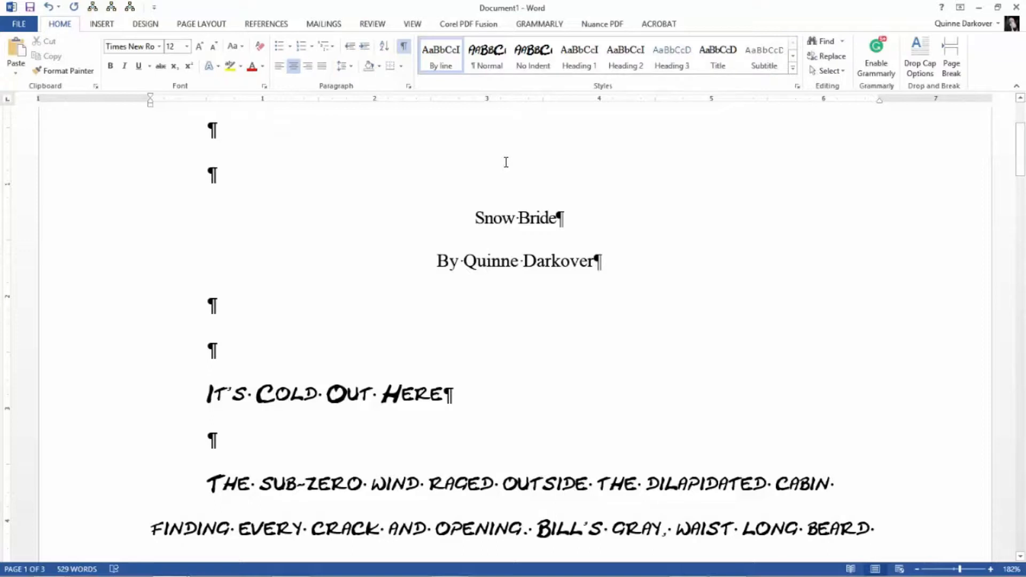
right_click(445, 63)
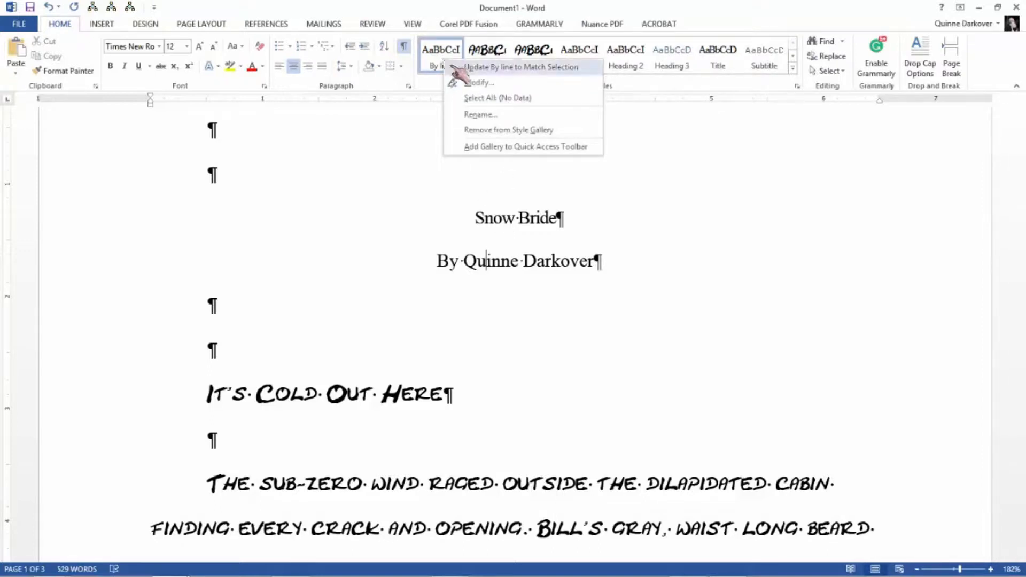
left_click(478, 83)
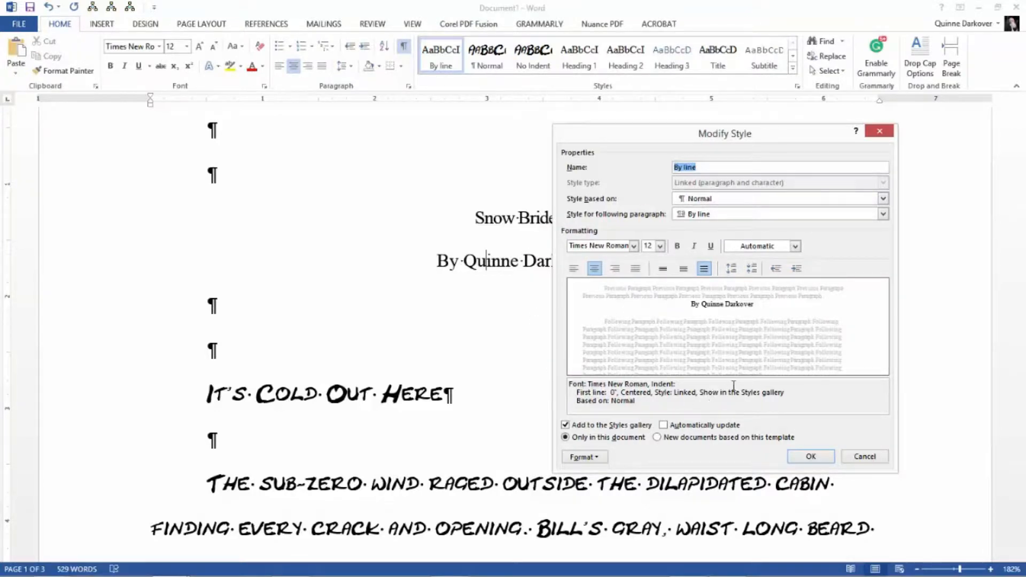
left_click(812, 457)
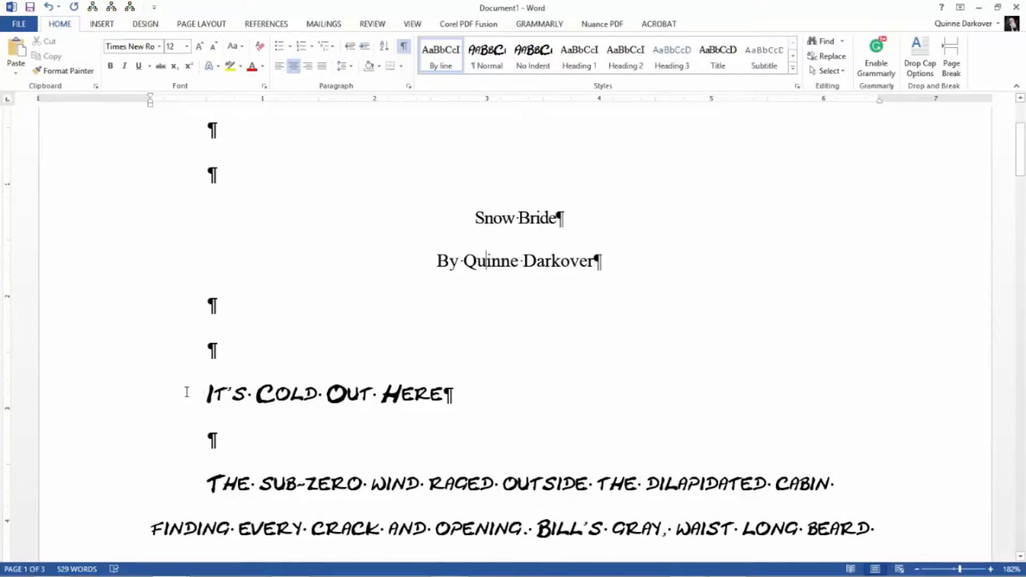
- Set the "It's Cold Out Here" chapter line in Times New Roman and center it
left_click_drag(186, 392, 507, 398)
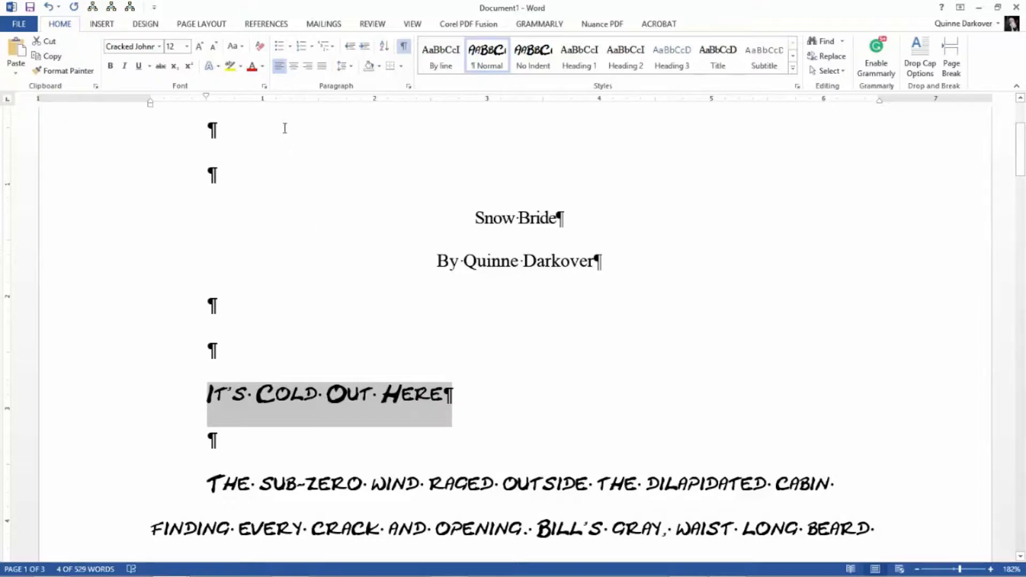
left_click(159, 46)
left_click(177, 125)
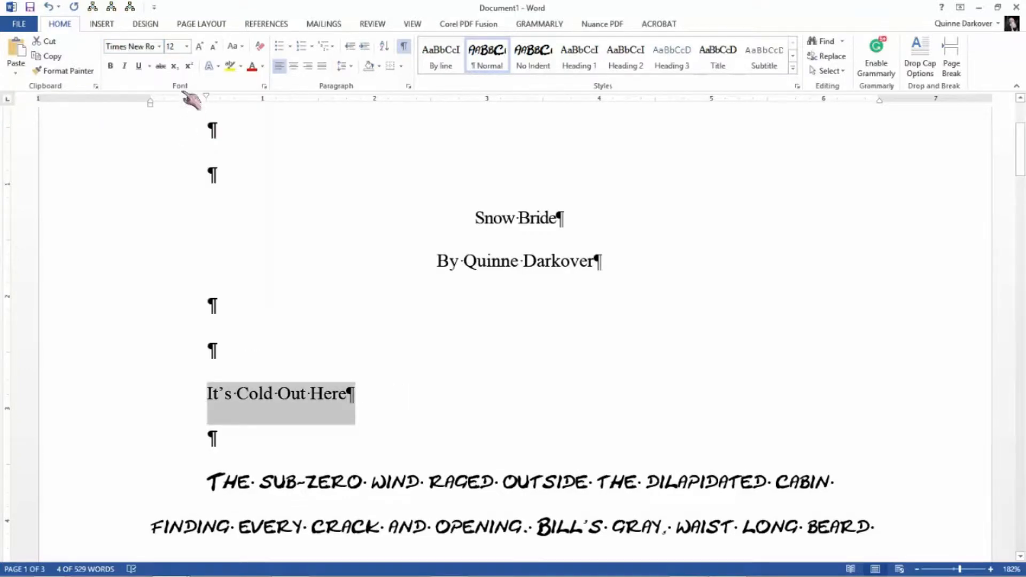
left_click(294, 66)
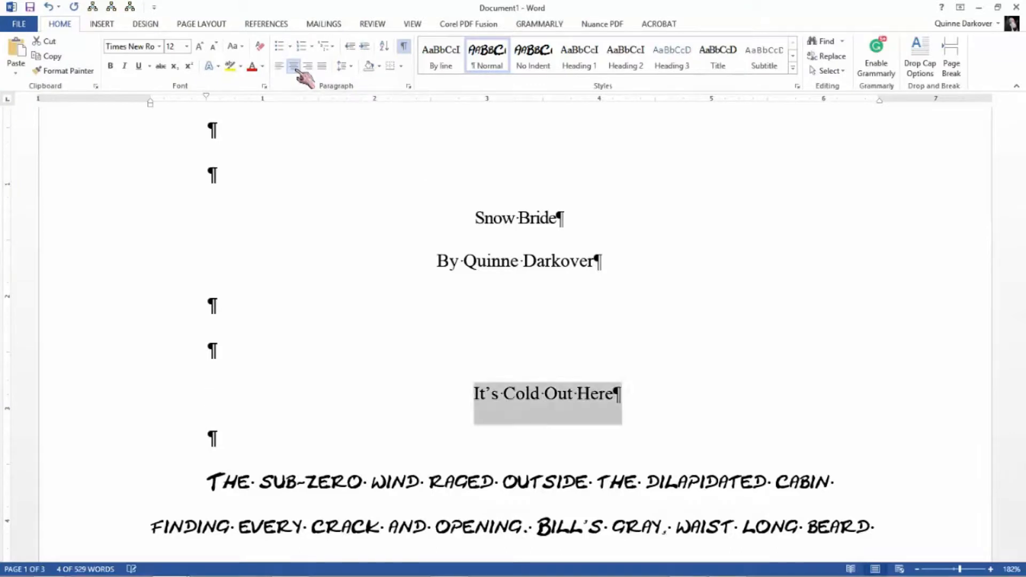
- Set the "It's Cold Out Here" paragraph's special indentation to none
left_click(408, 87)
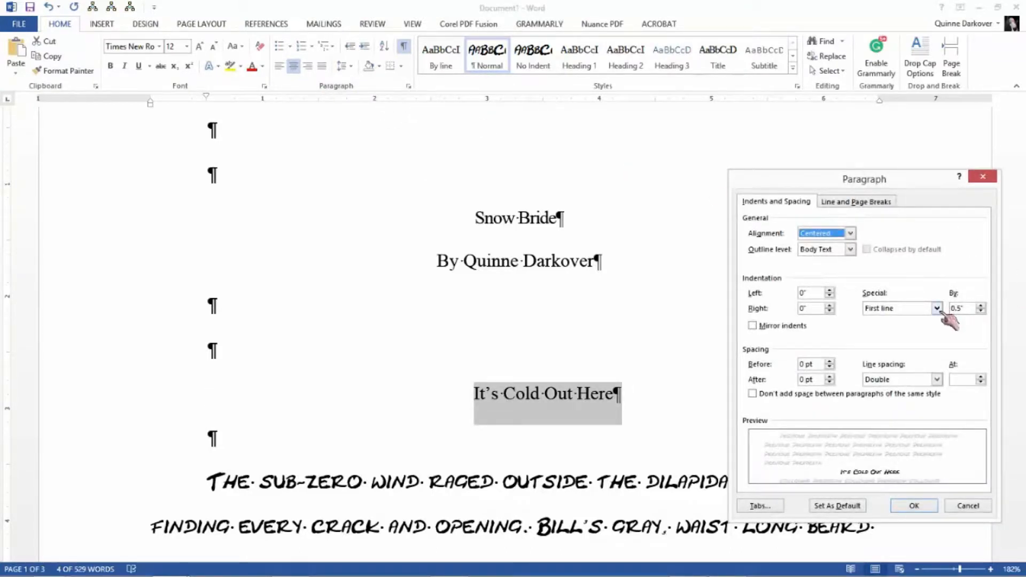
left_click(937, 308)
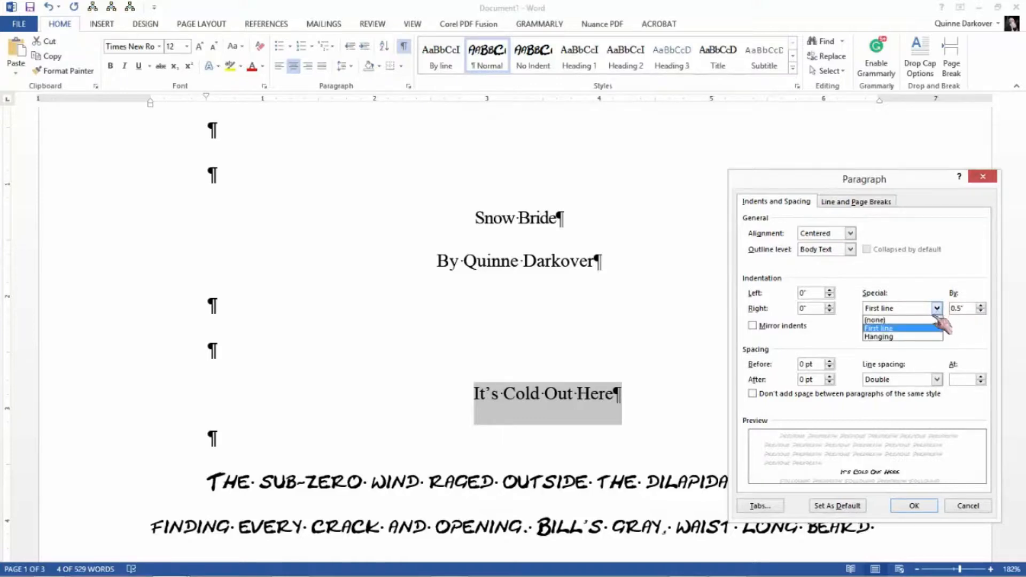
left_click(932, 319)
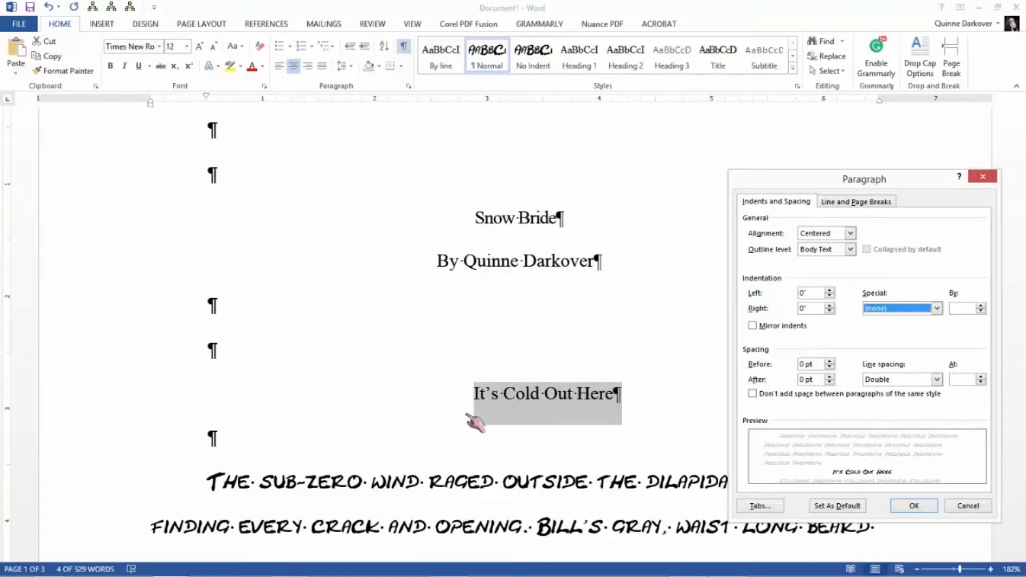
left_click(928, 508)
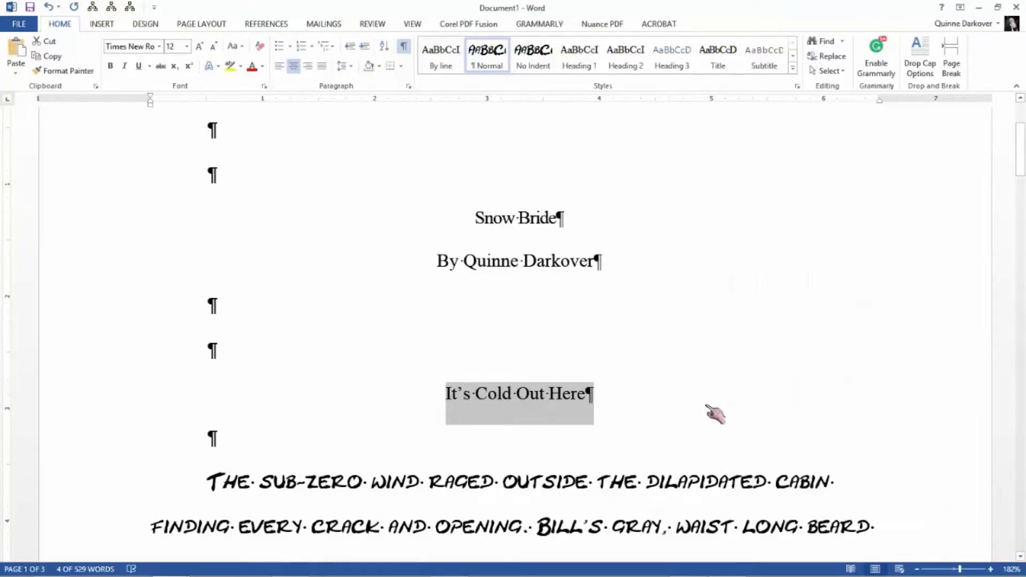
- Update the Heading 1 style to match the formatting of the selected "It's Cold Out Here" line
scroll(714, 414, "down", 2)
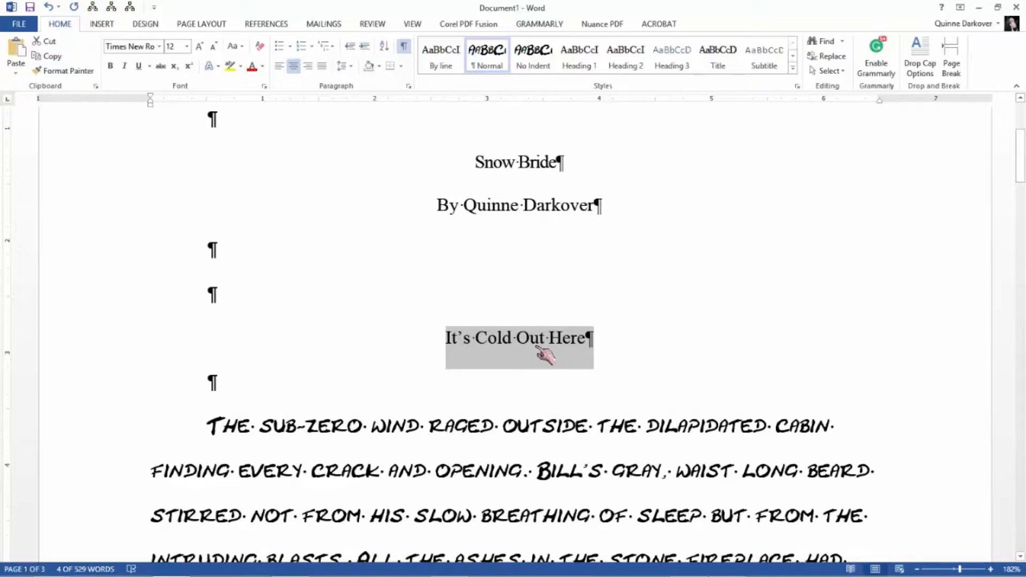
right_click(591, 68)
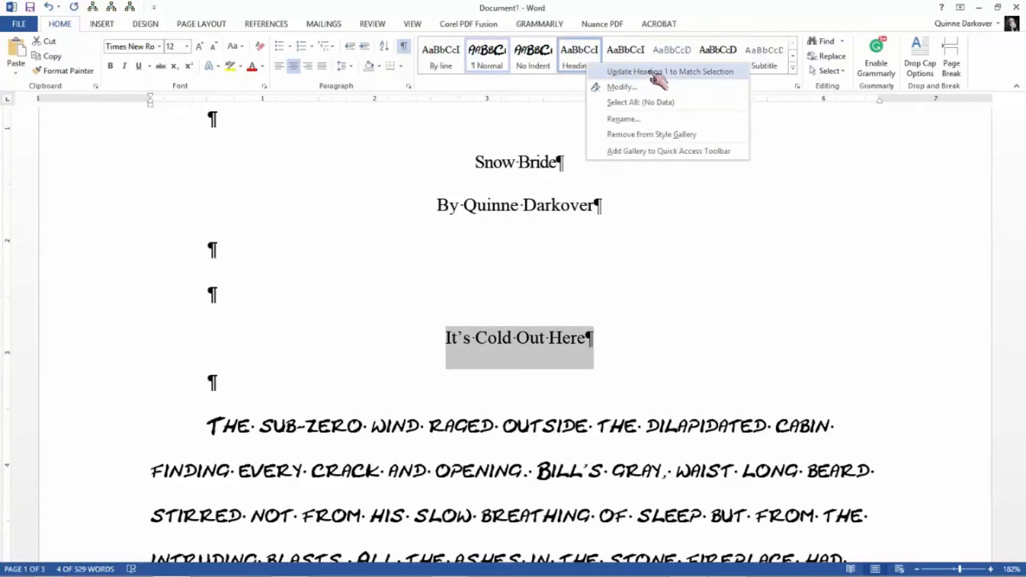
left_click(656, 72)
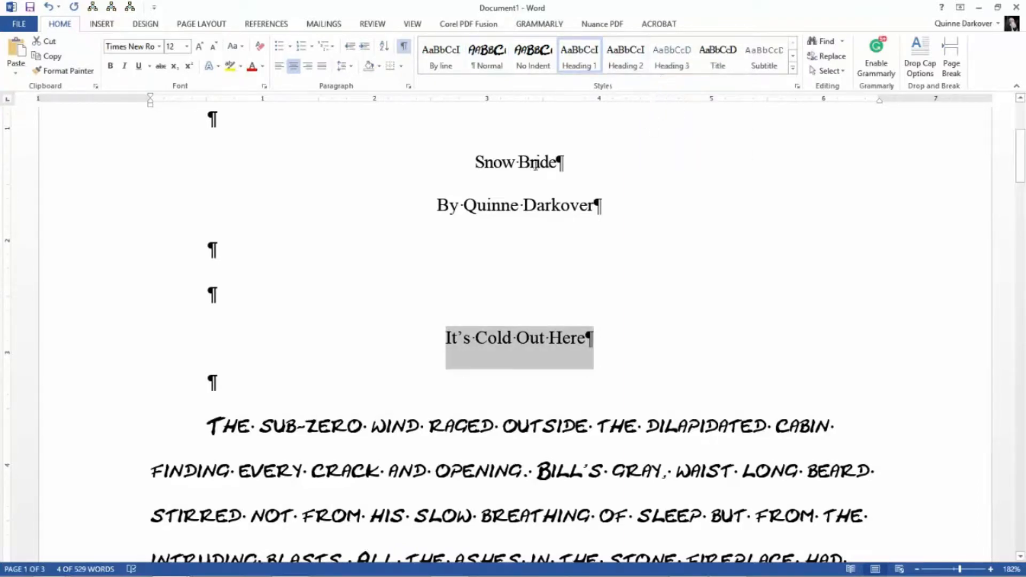
- Look through the available table of contents layouts without inserting one
left_click(517, 205)
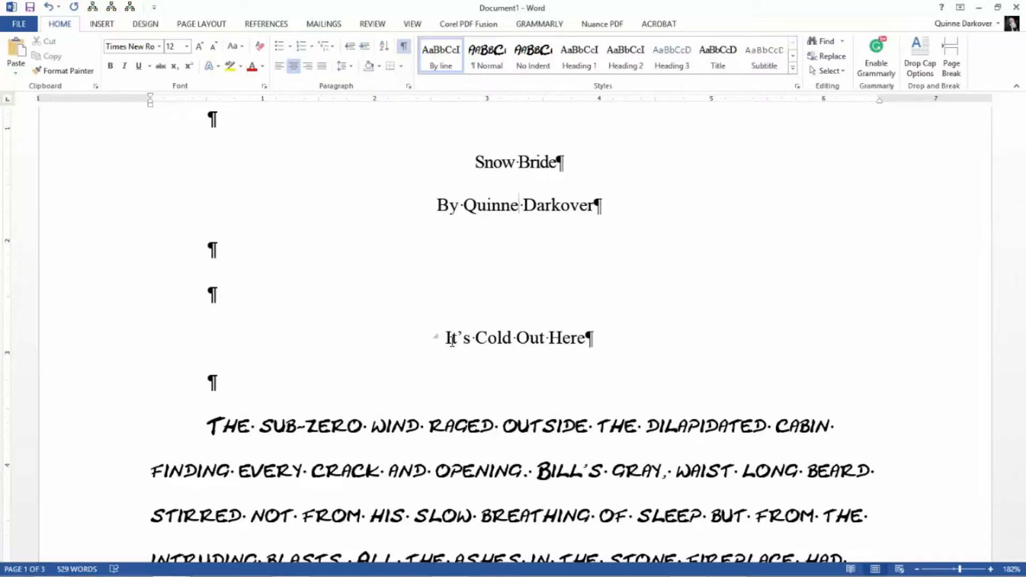
left_click(275, 24)
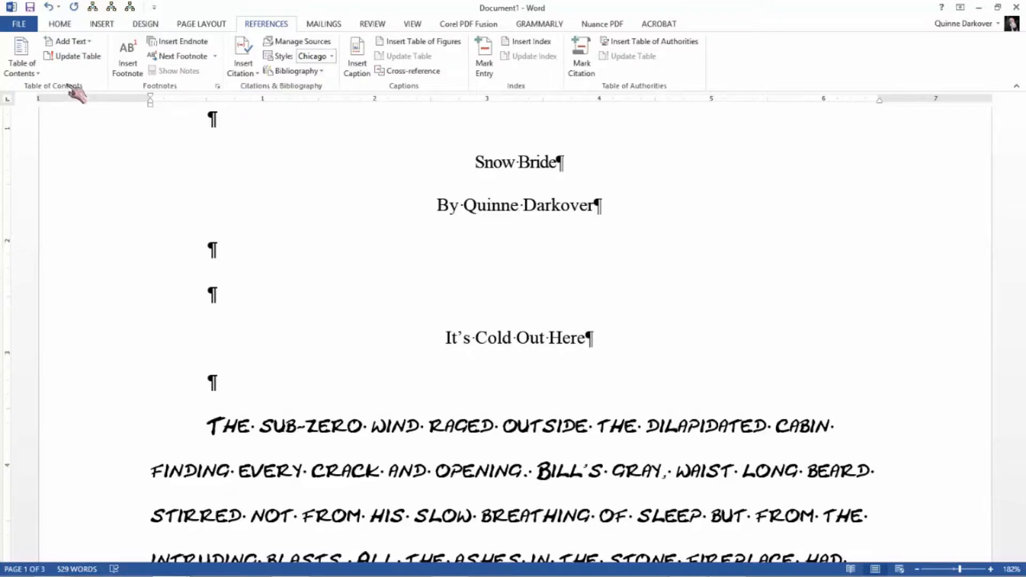
left_click(31, 75)
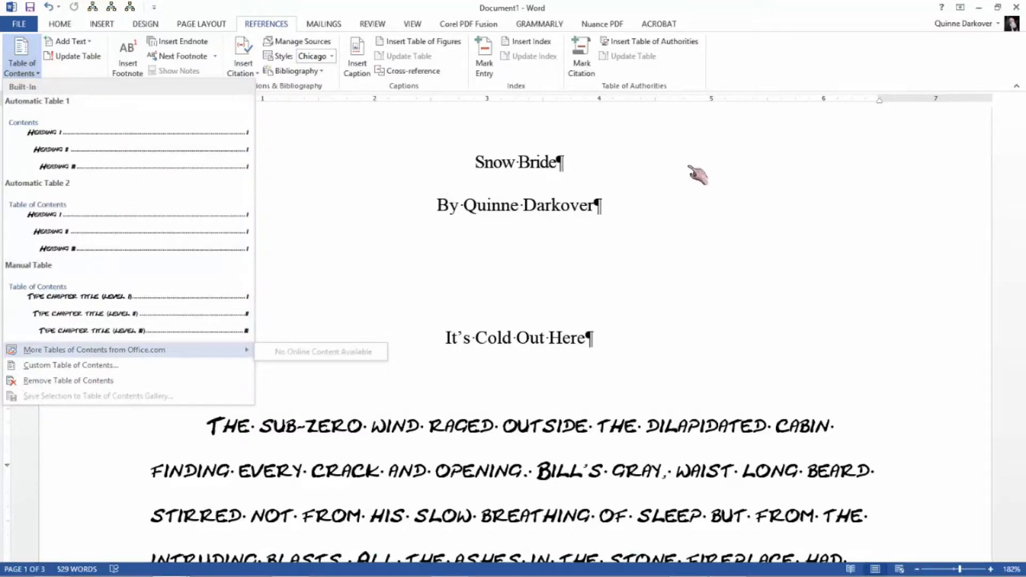
key("Escape")
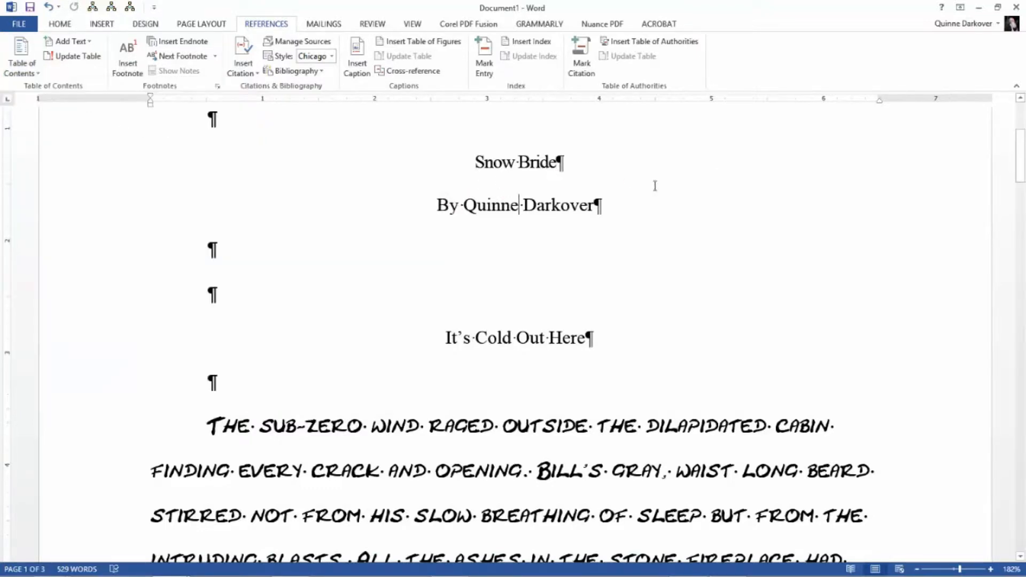
left_click(67, 25)
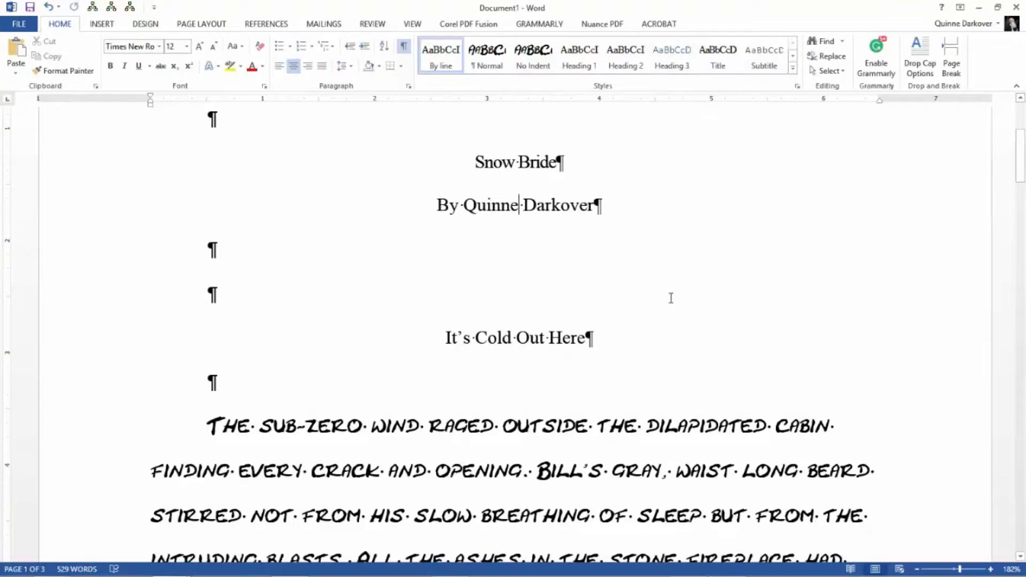
- Change the Normal style's font to Times New Roman, reviewing its paragraph settings before applying the change
scroll(670, 298, "down", 2)
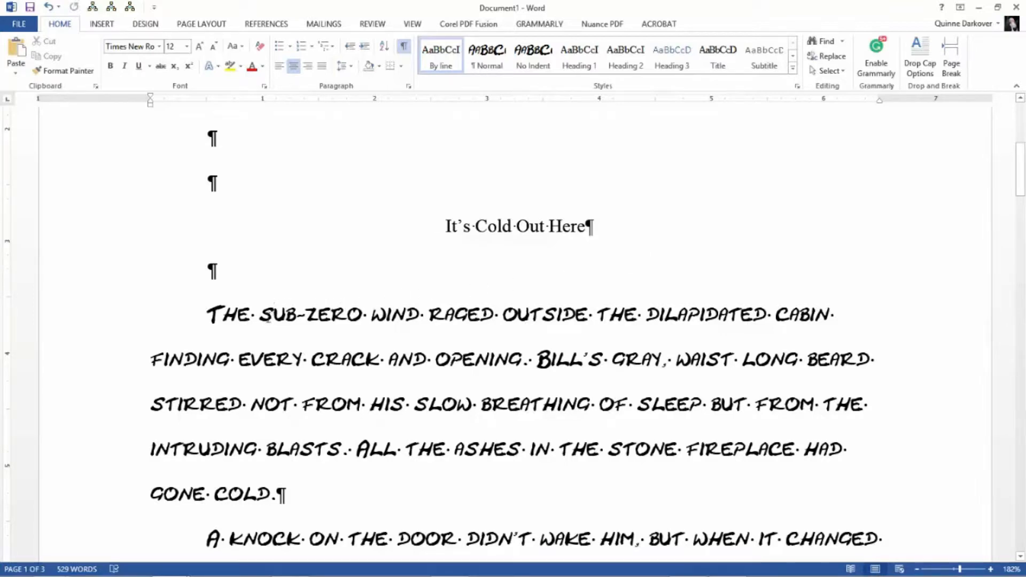
left_click(272, 318)
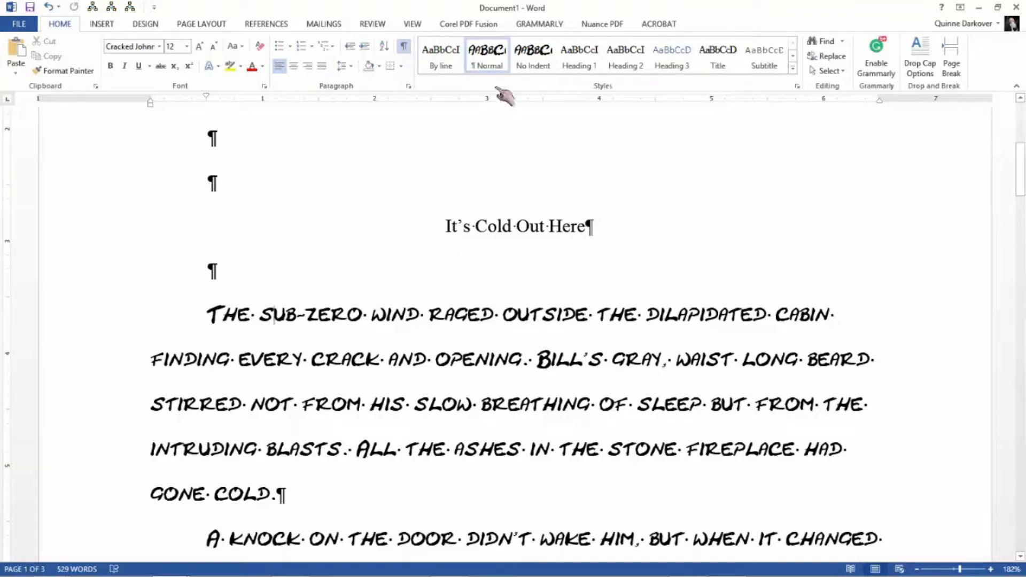
right_click(492, 64)
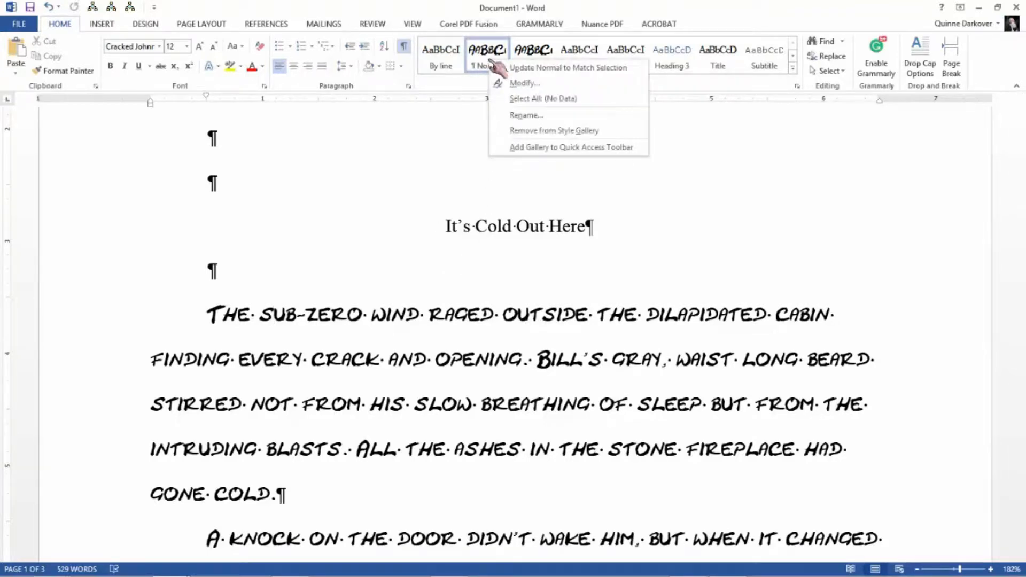
left_click(516, 84)
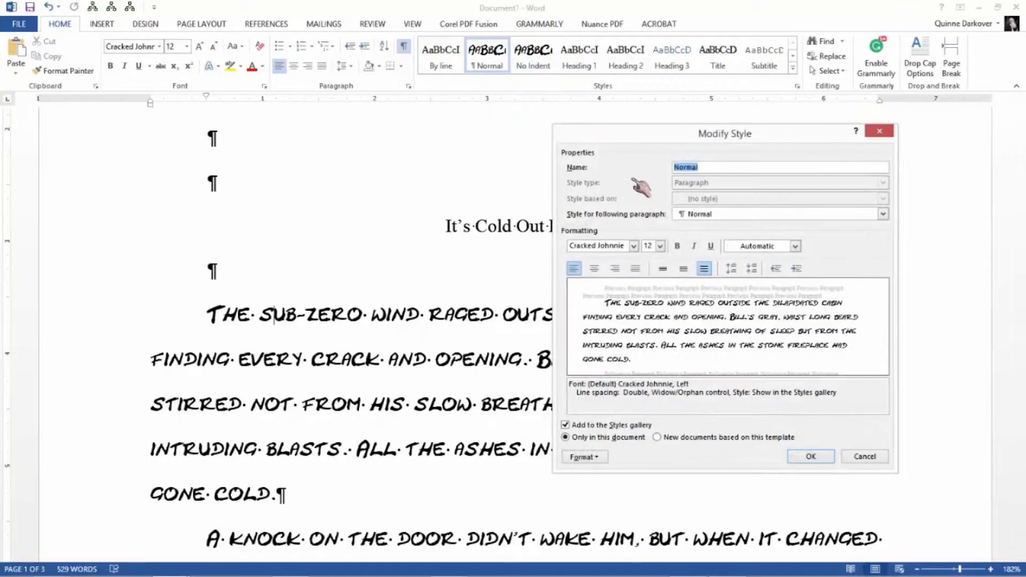
left_click(634, 246)
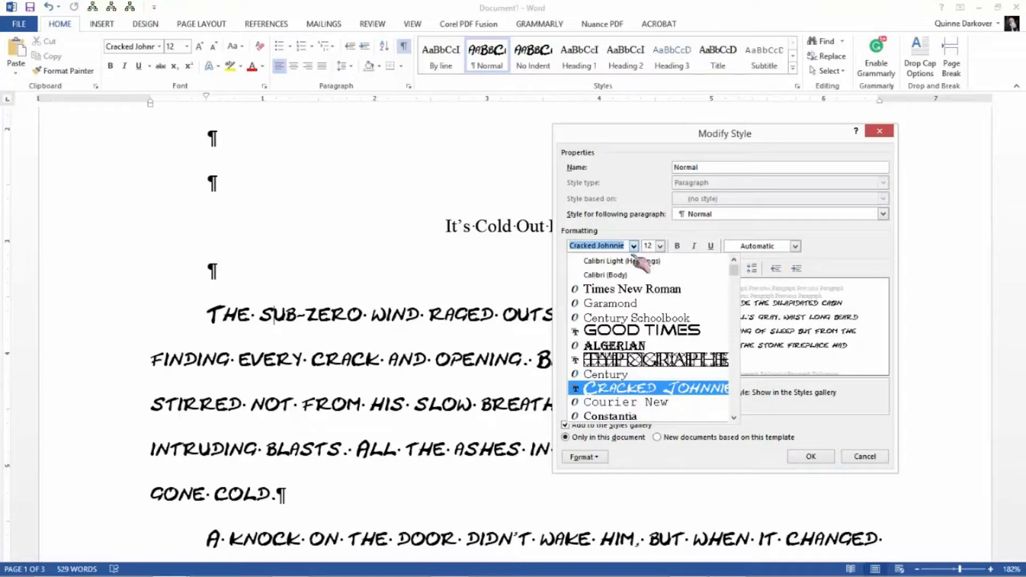
left_click(634, 290)
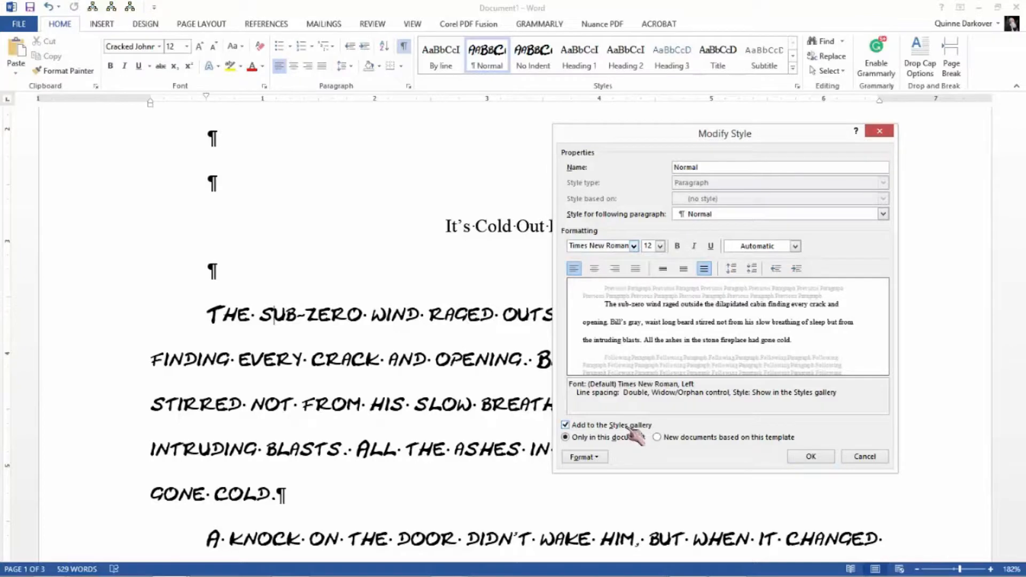
left_click(582, 457)
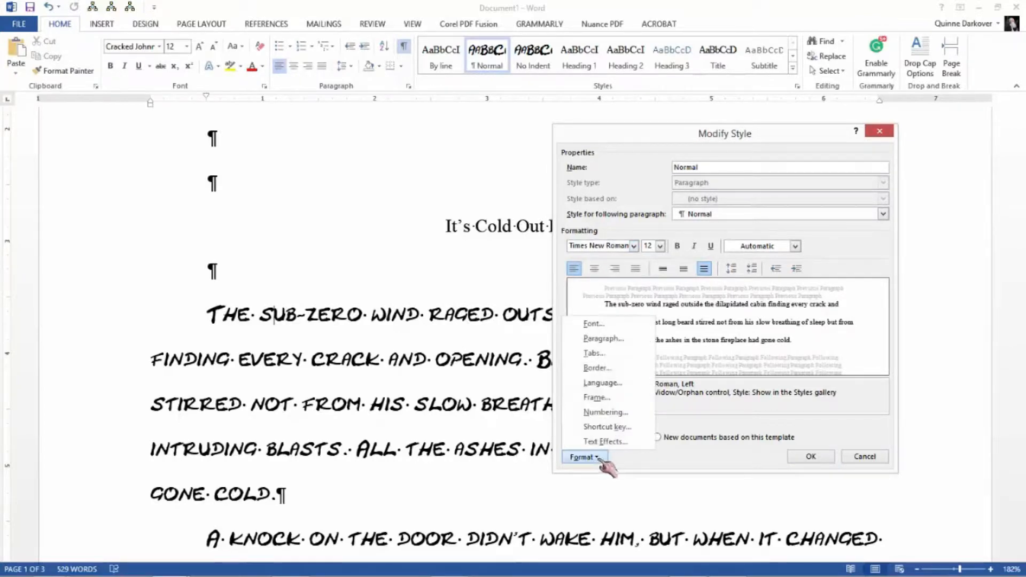
left_click(617, 339)
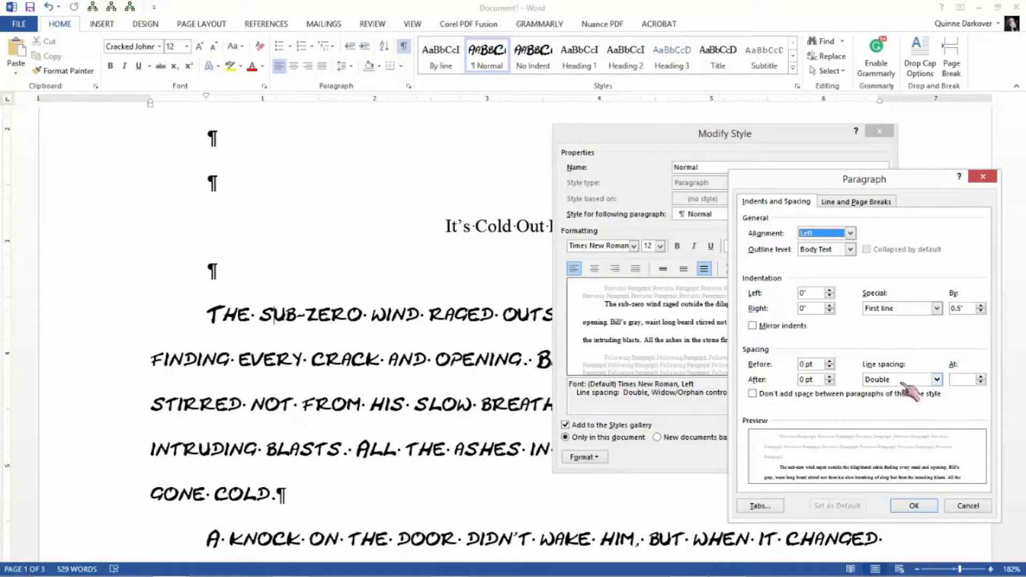
left_click(915, 506)
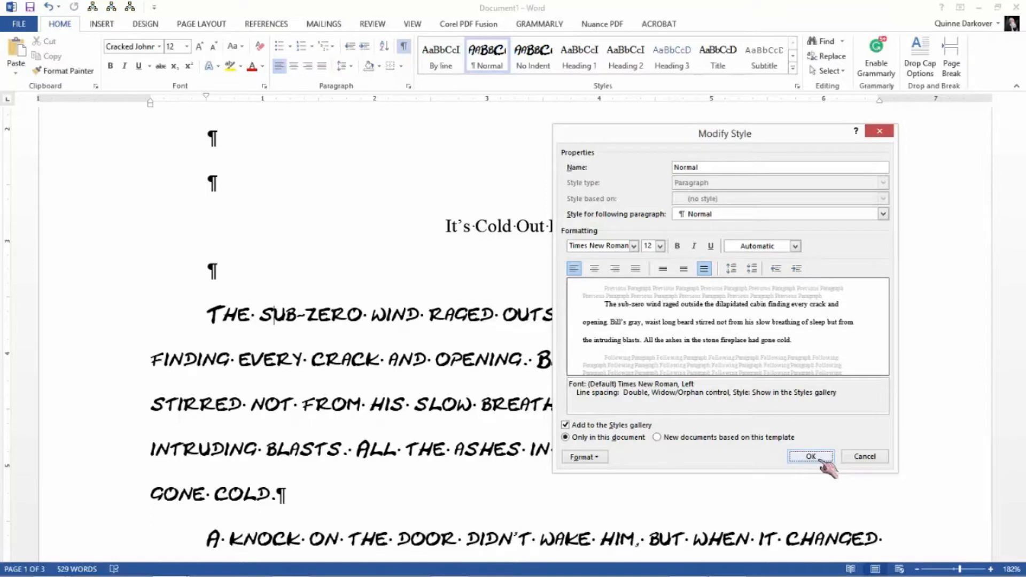
left_click(816, 458)
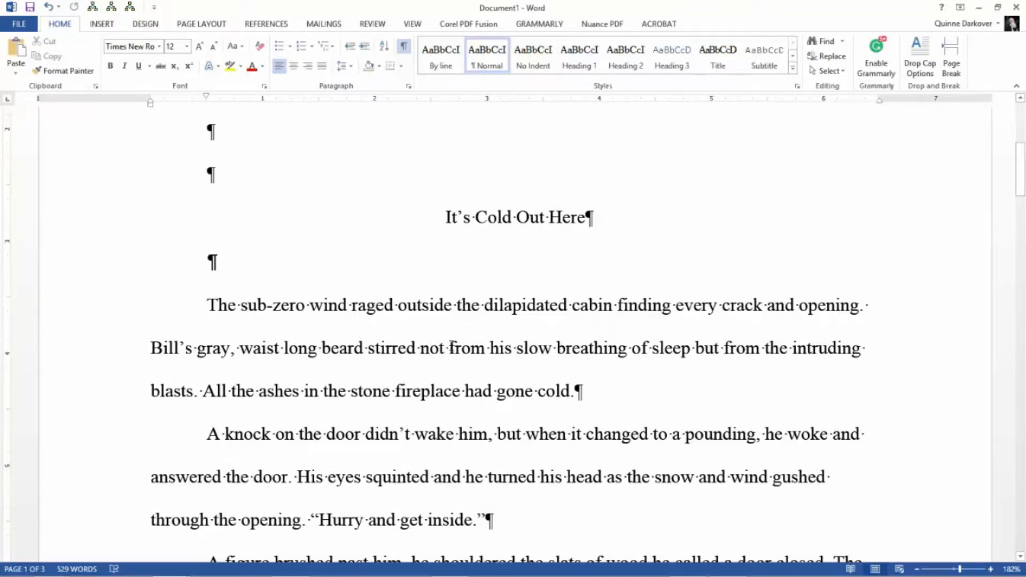
- Modify the Normal style's paragraph format to use single line spacing
right_click(496, 63)
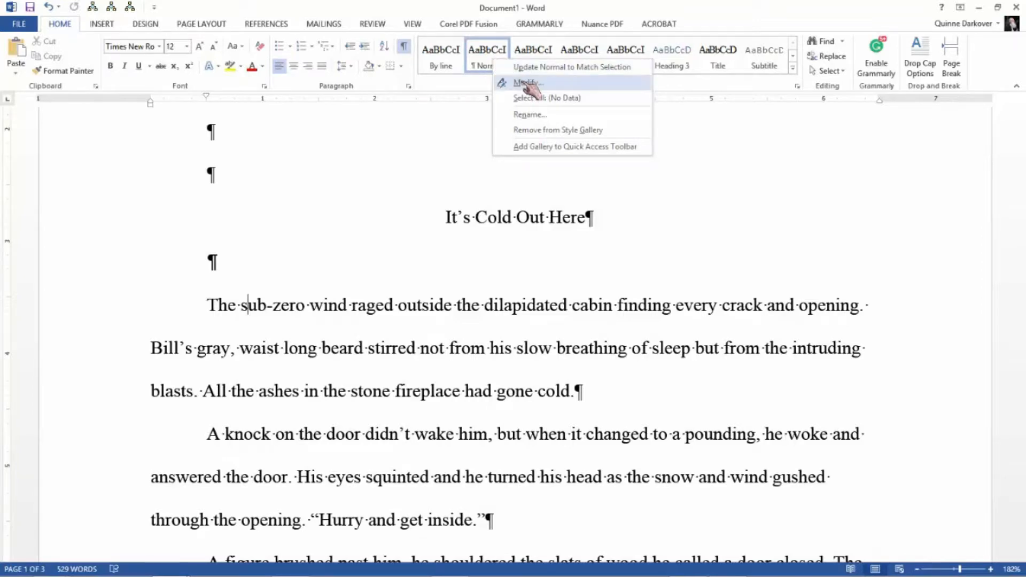
left_click(526, 83)
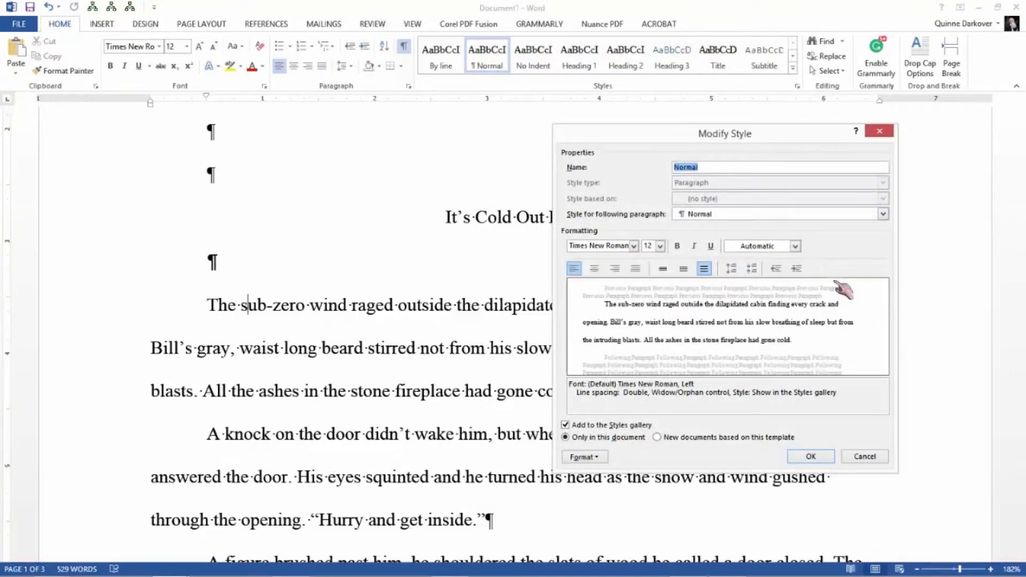
left_click(583, 457)
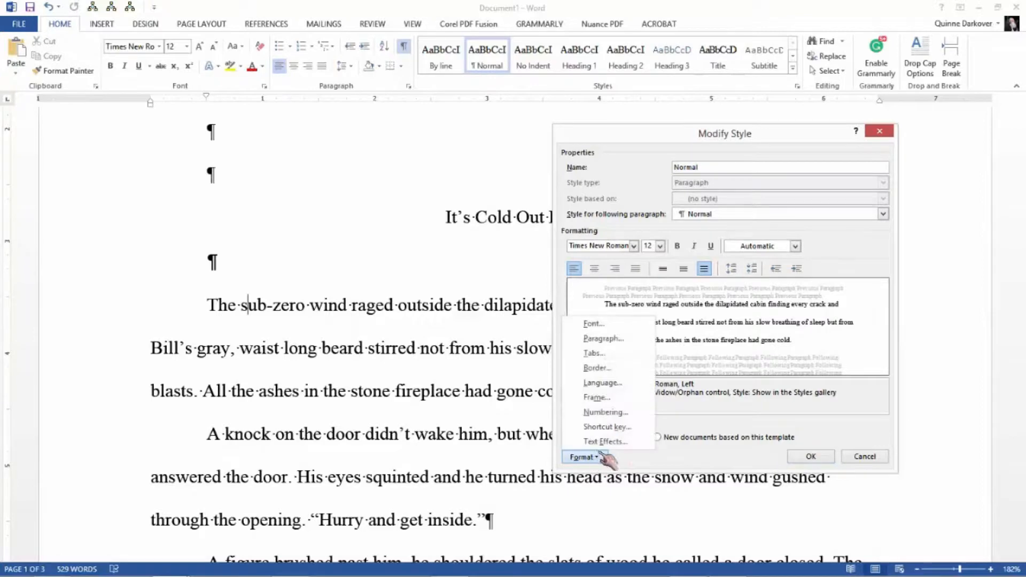
left_click(609, 340)
left_click(937, 380)
left_click(908, 389)
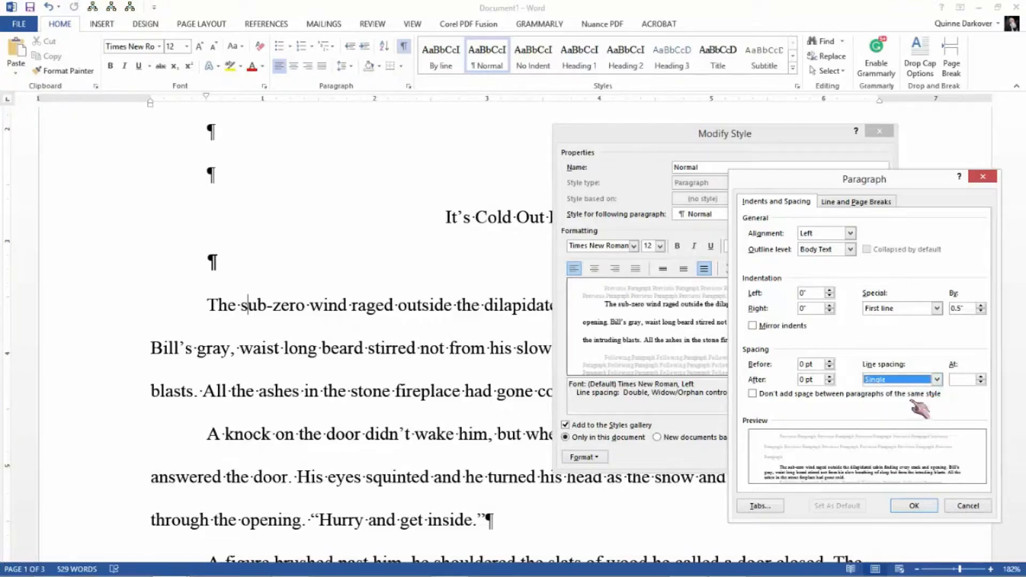
left_click(929, 505)
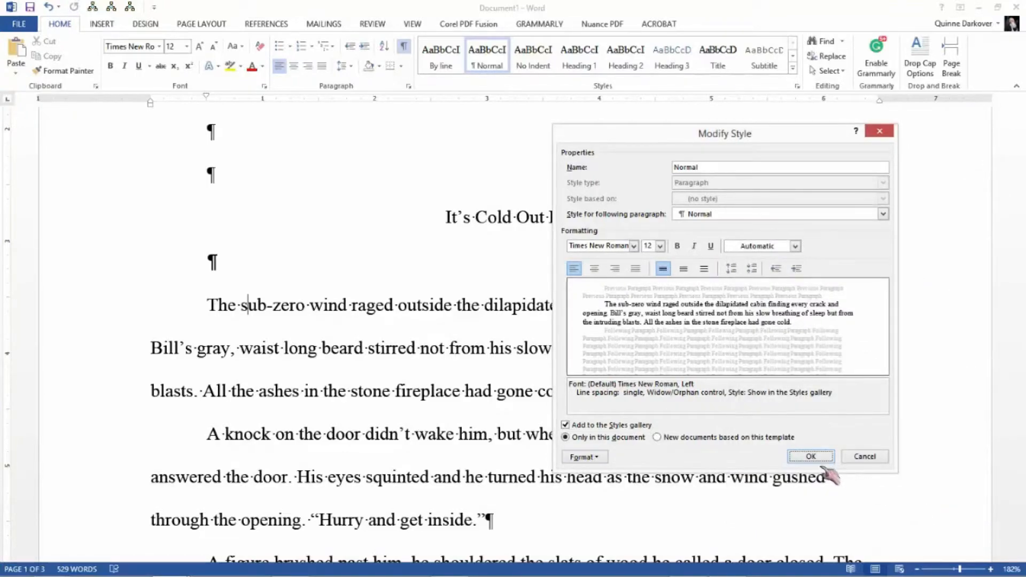
left_click(810, 458)
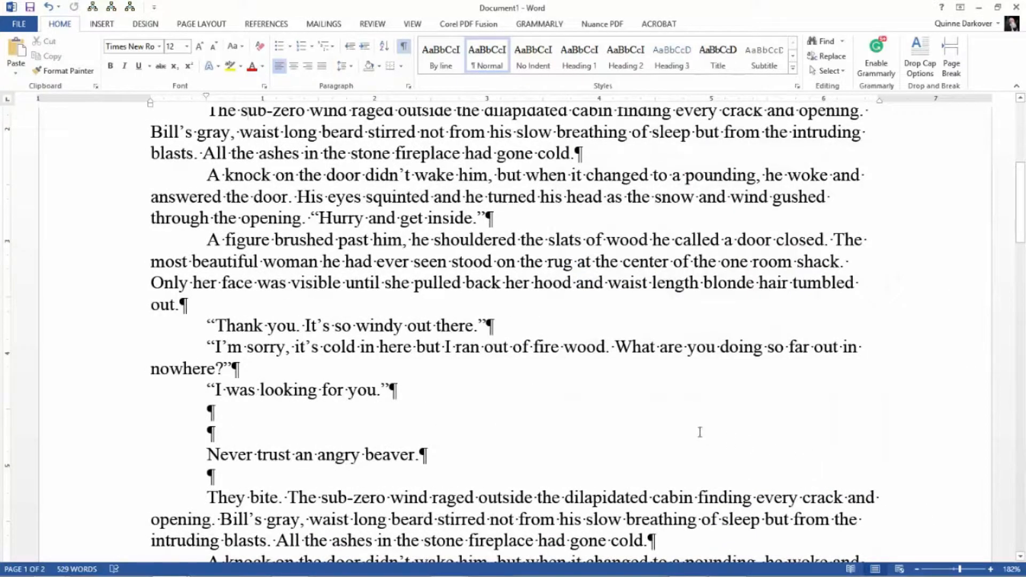
scroll(700, 432, "up", 1)
scroll(700, 432, "down", 2)
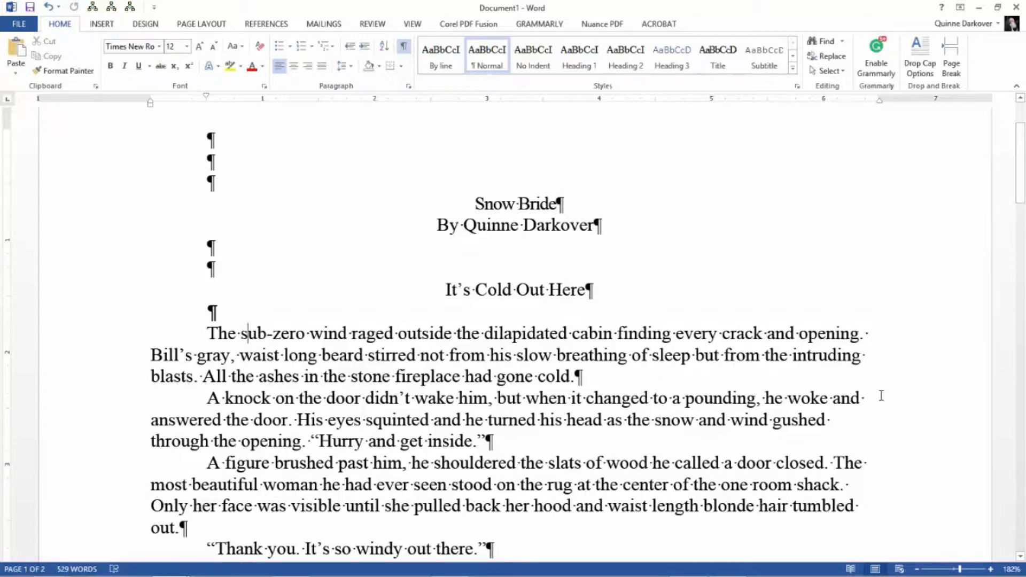
scroll(881, 396, "up", 2)
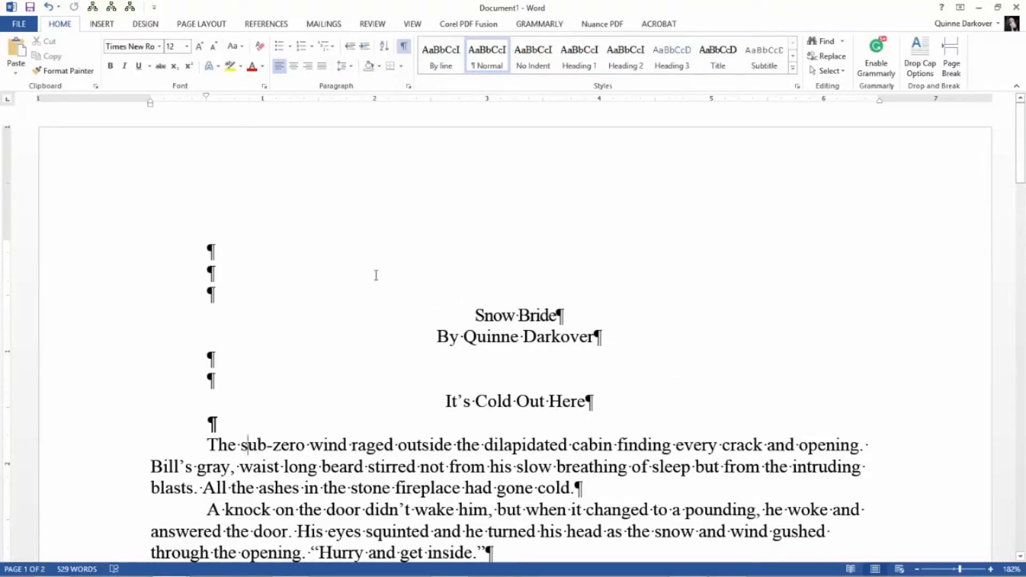
left_click(445, 63)
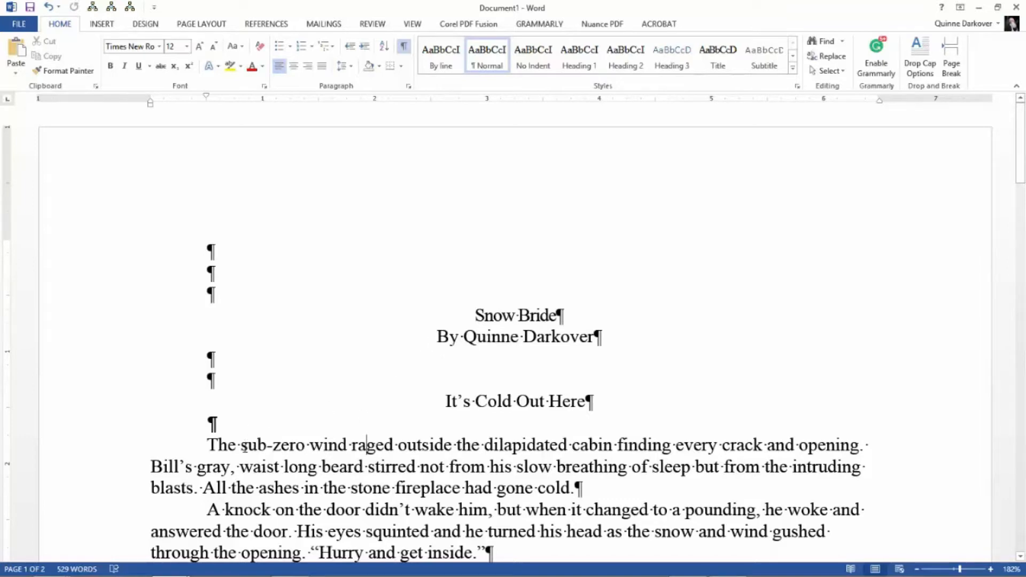
left_click(242, 446)
left_click(537, 65)
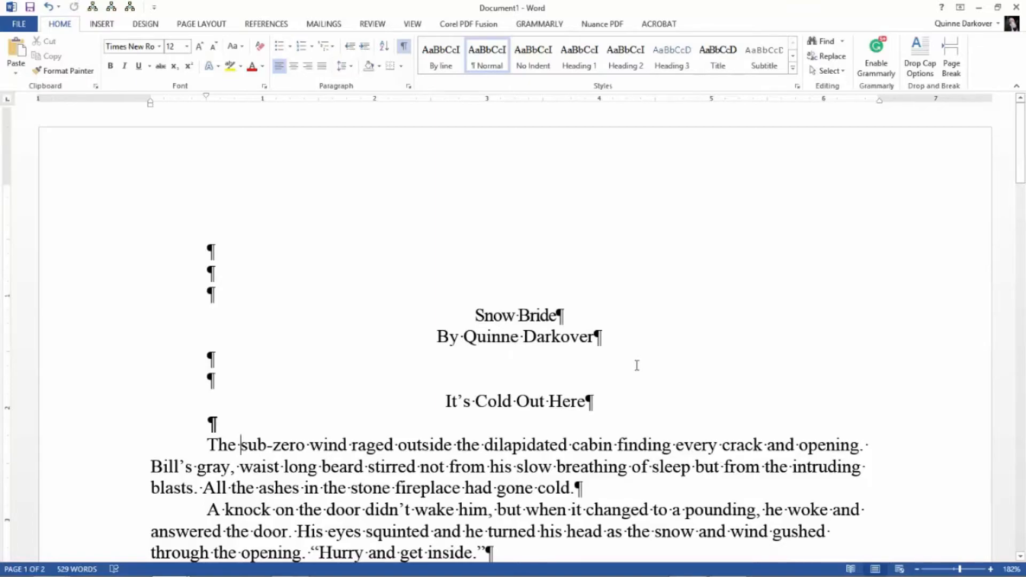
- Start a new style named Note from the passage running from "They bite." to "I was looking for you." and give it underlined text
scroll(636, 365, "down", 2)
scroll(637, 365, "down", 7)
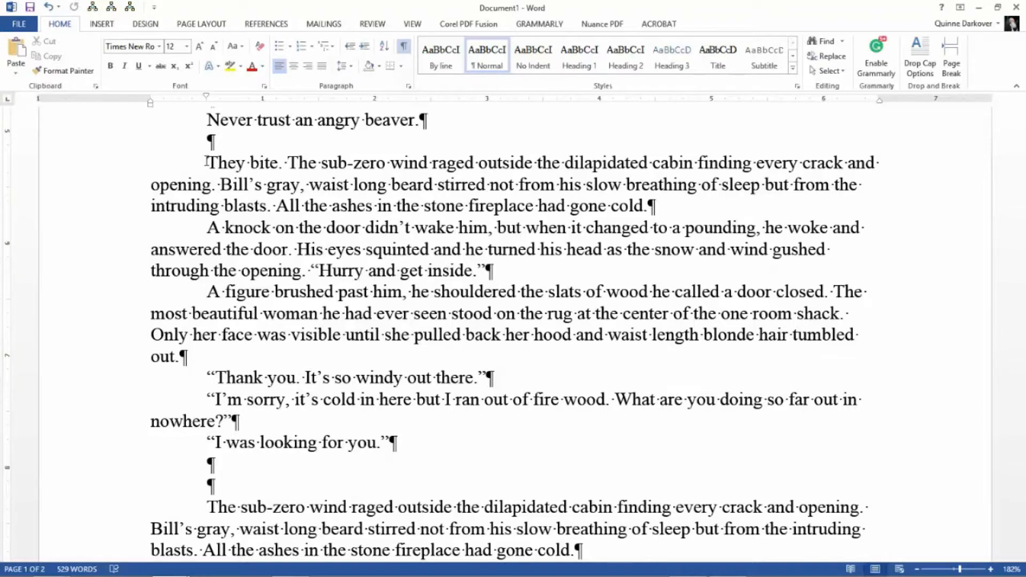
left_click_drag(213, 165, 464, 445)
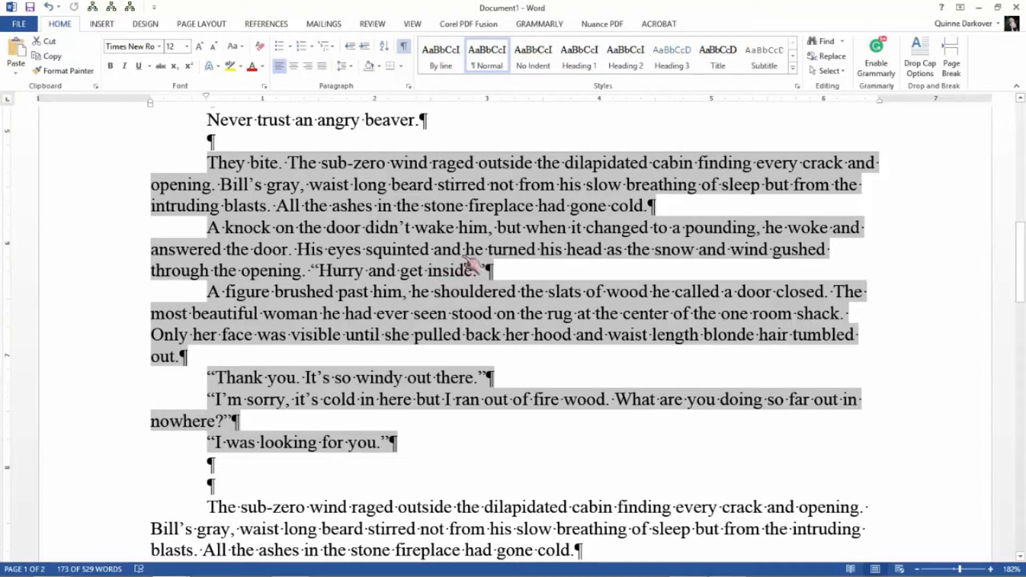
right_click(509, 208)
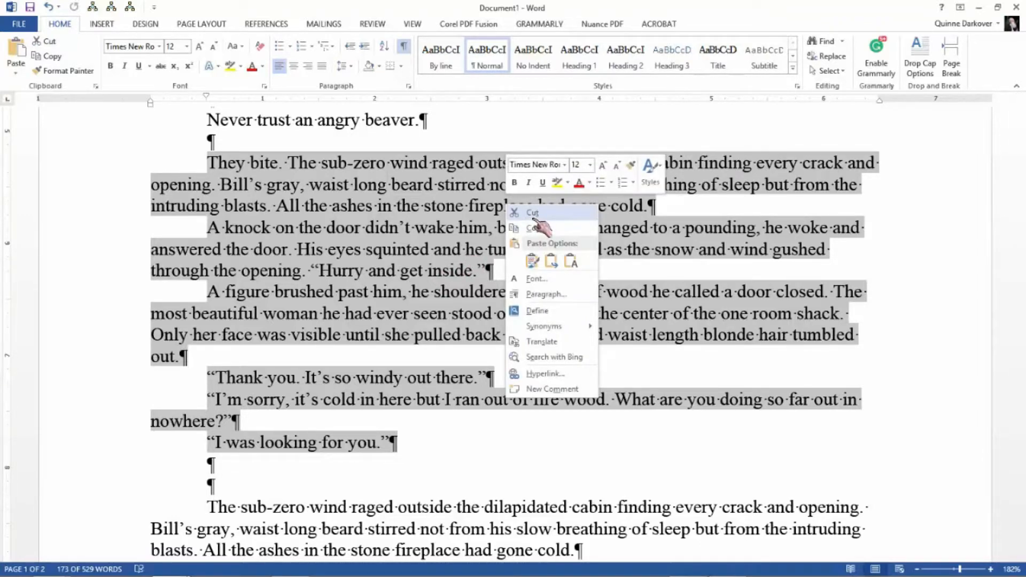
left_click(651, 177)
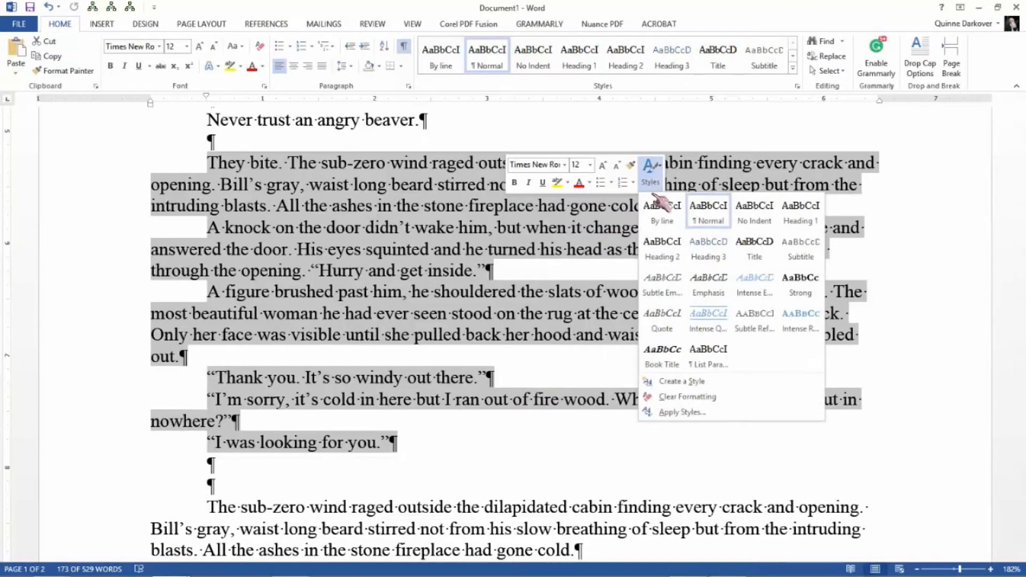
left_click(692, 382)
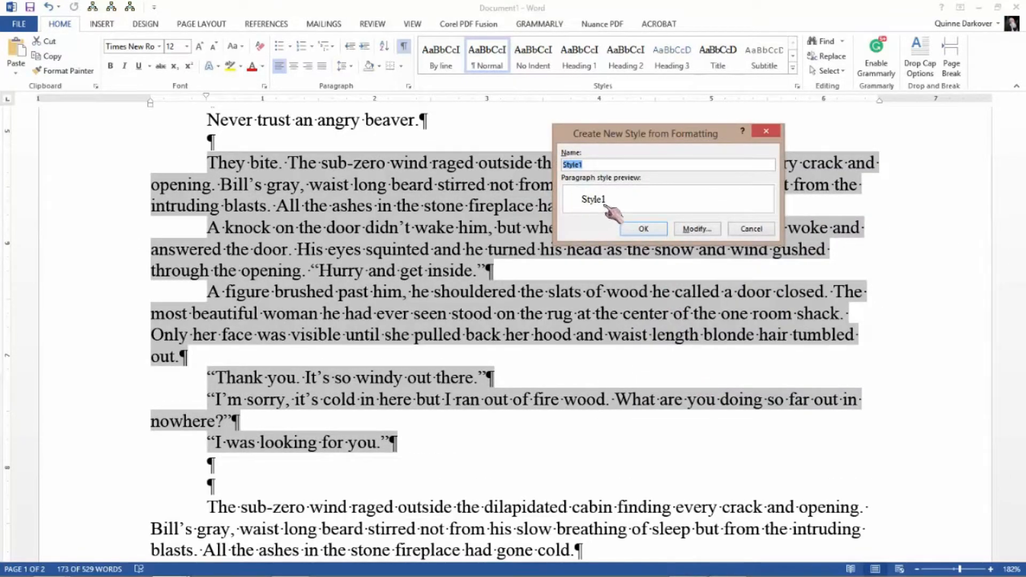
left_click_drag(599, 166, 532, 170)
type("Note")
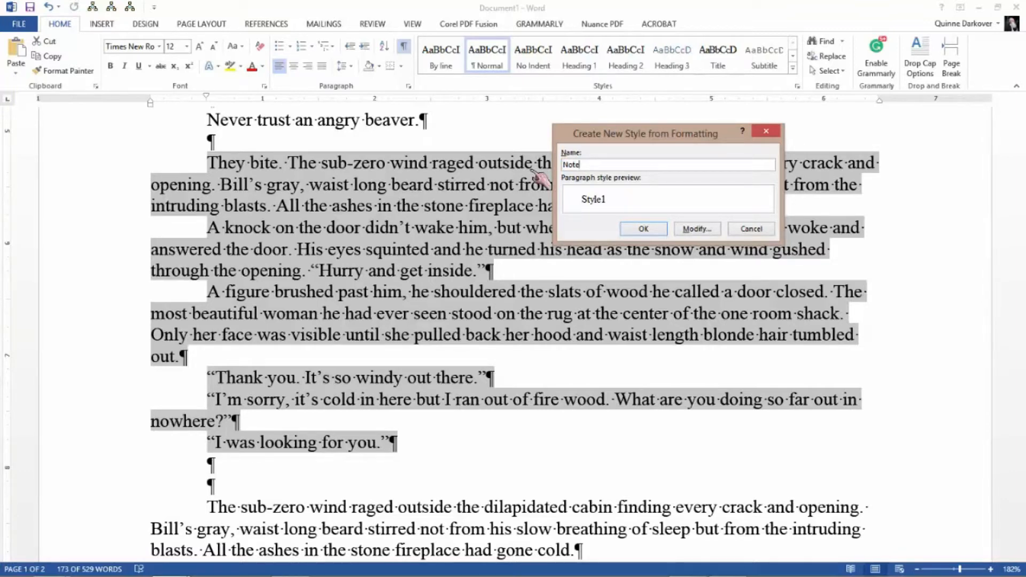
left_click(696, 229)
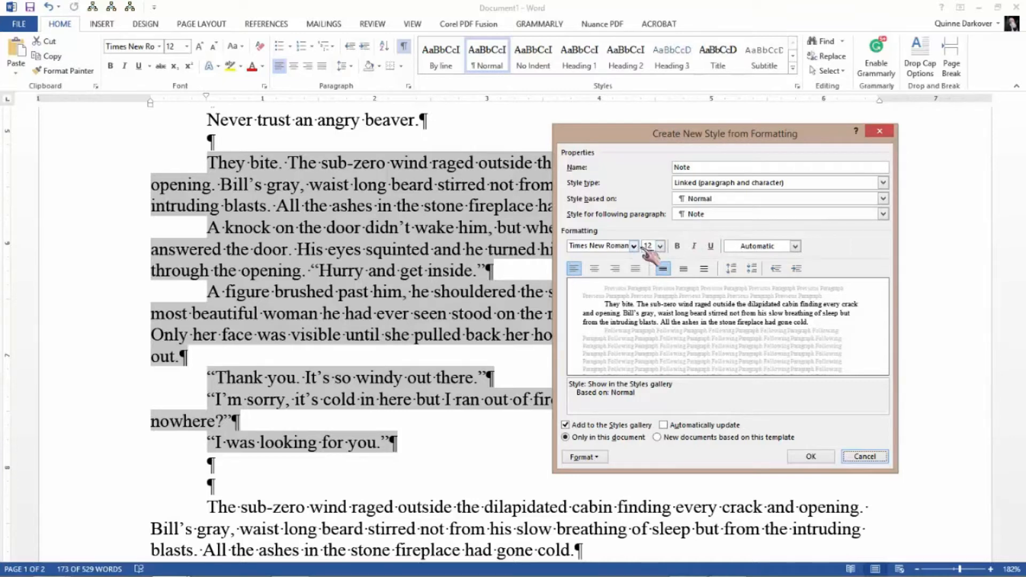
left_click(712, 246)
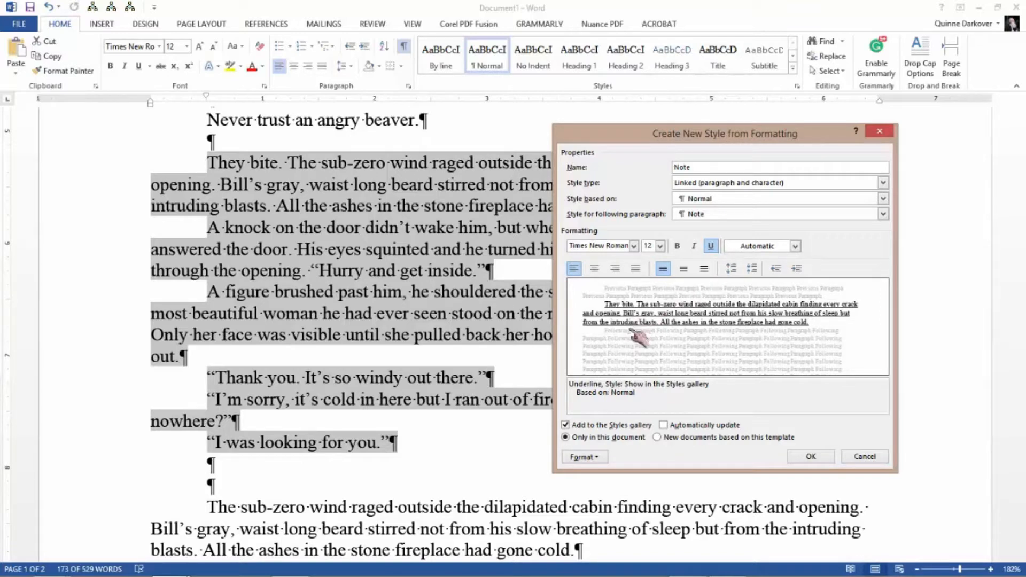
- Give the new Note style left and right indents of 0.5" and finish creating it
left_click(604, 458)
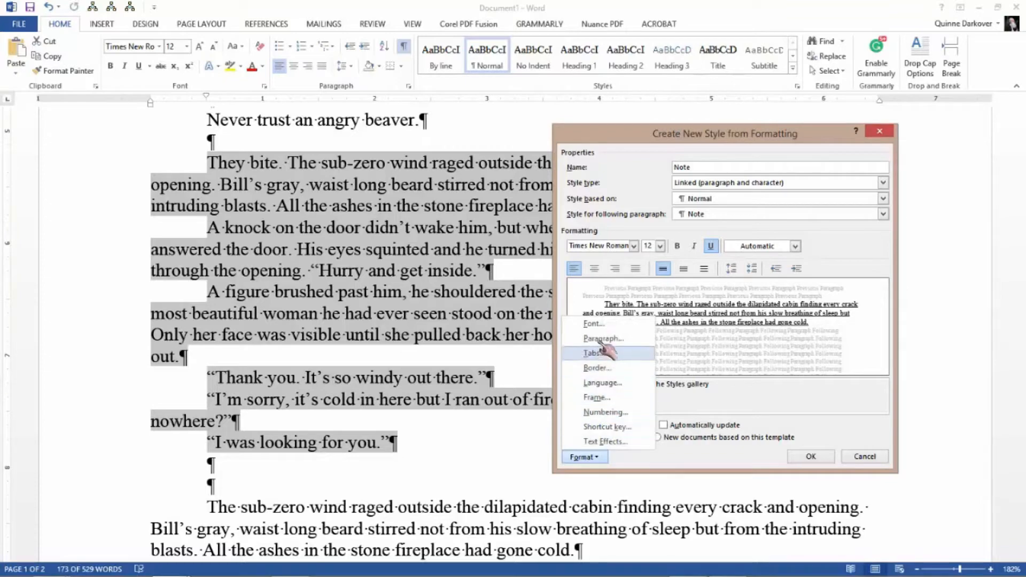
left_click(602, 339)
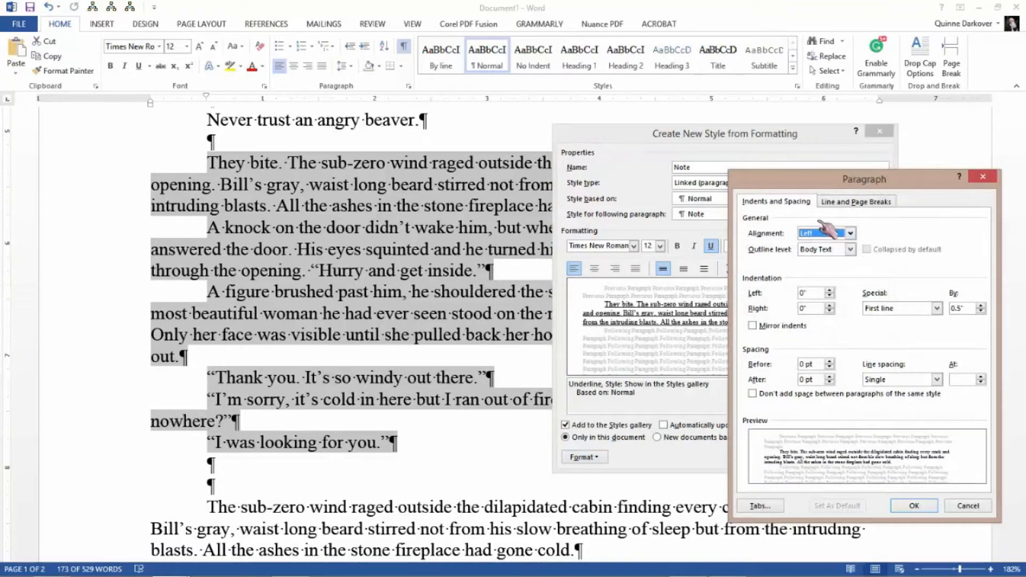
left_click_drag(870, 183, 567, 162)
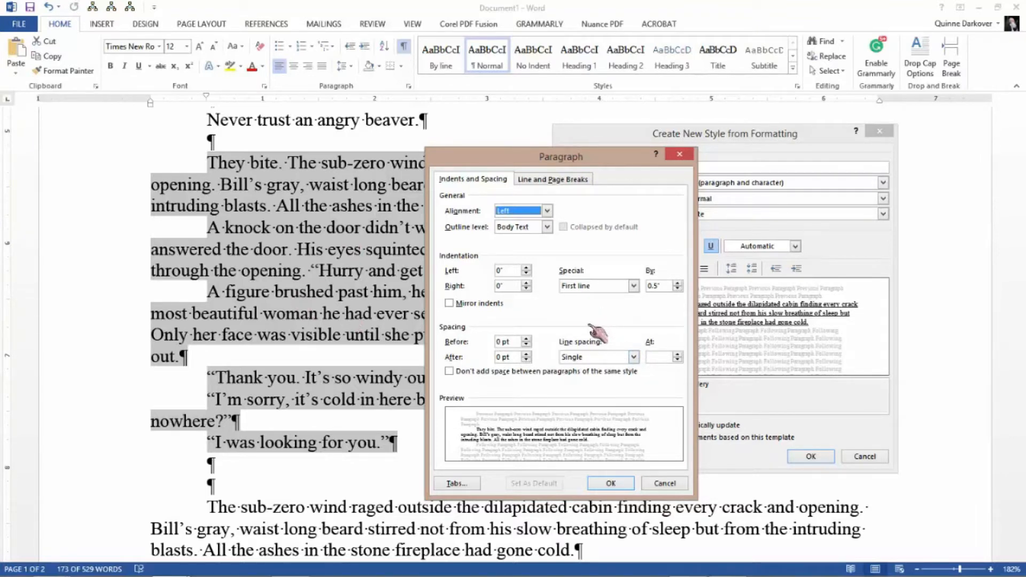
left_click(527, 268)
left_click(527, 267)
left_click(527, 268)
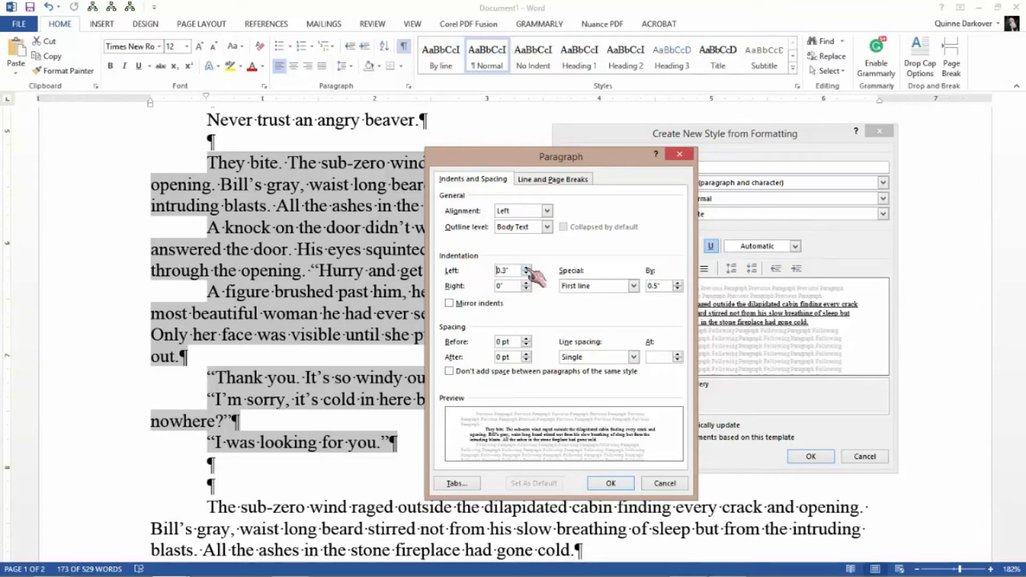
left_click(527, 267)
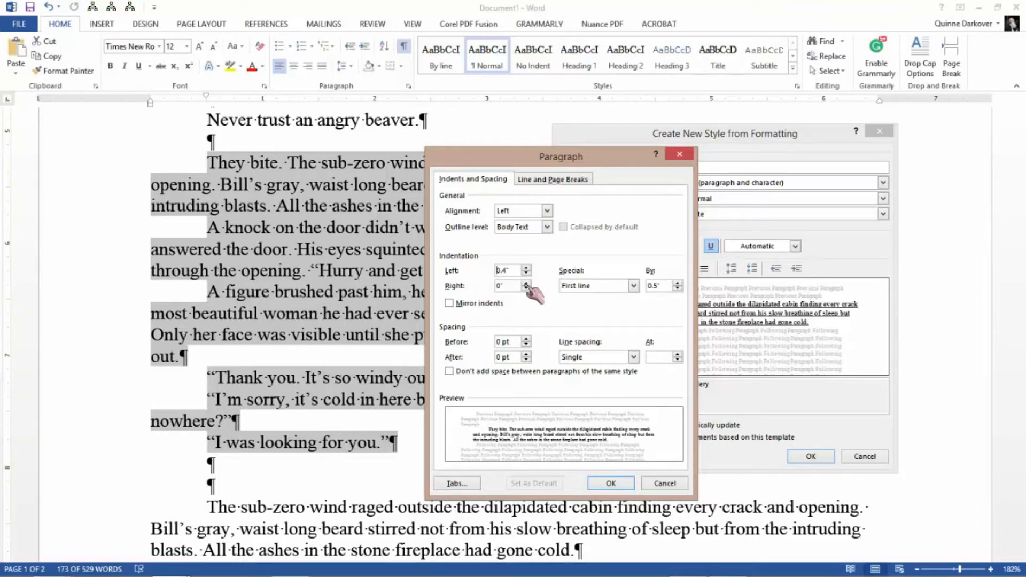
left_click(527, 283)
left_click(526, 283)
left_click(527, 283)
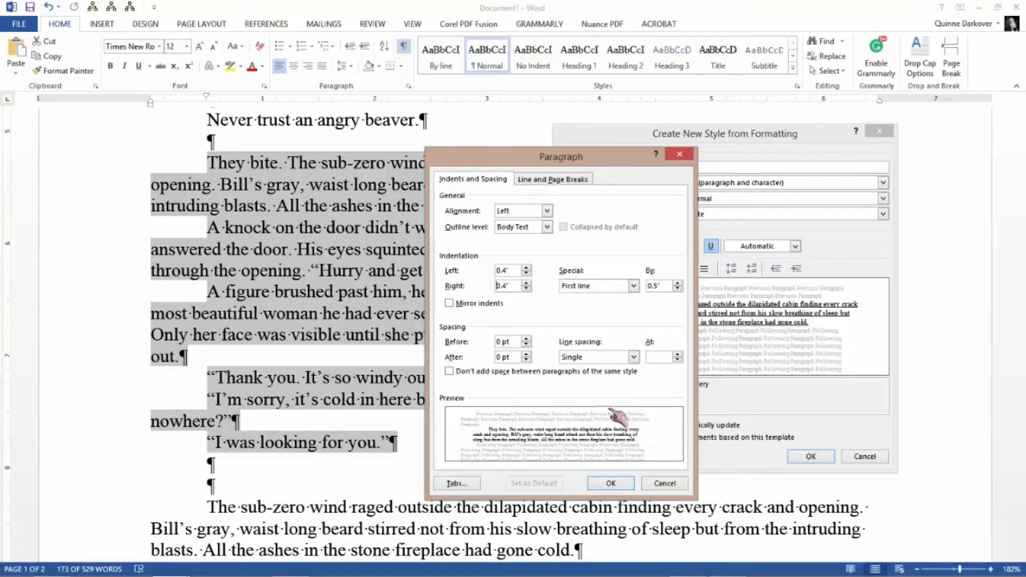
left_click(526, 283)
left_click(527, 269)
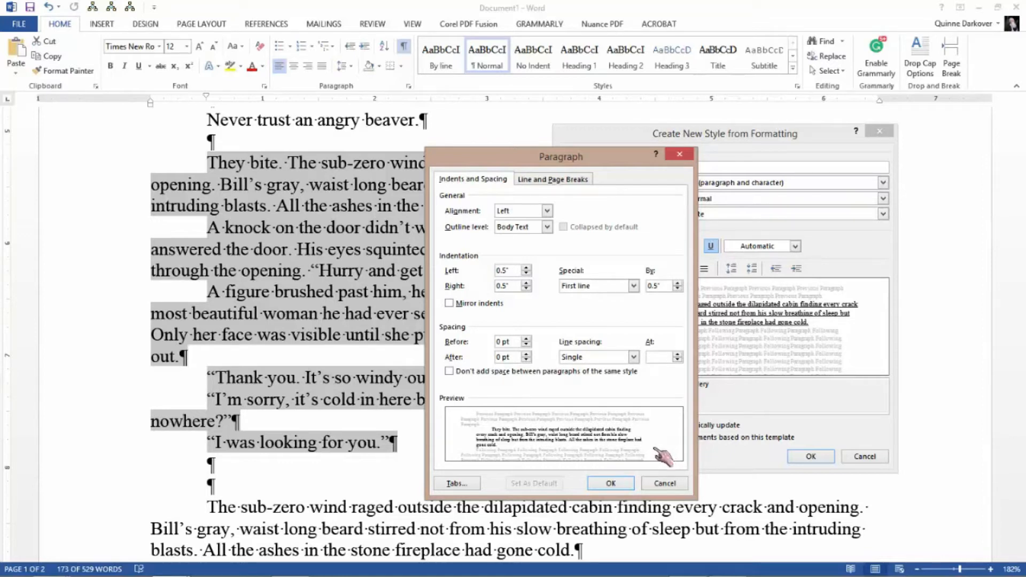
left_click(614, 484)
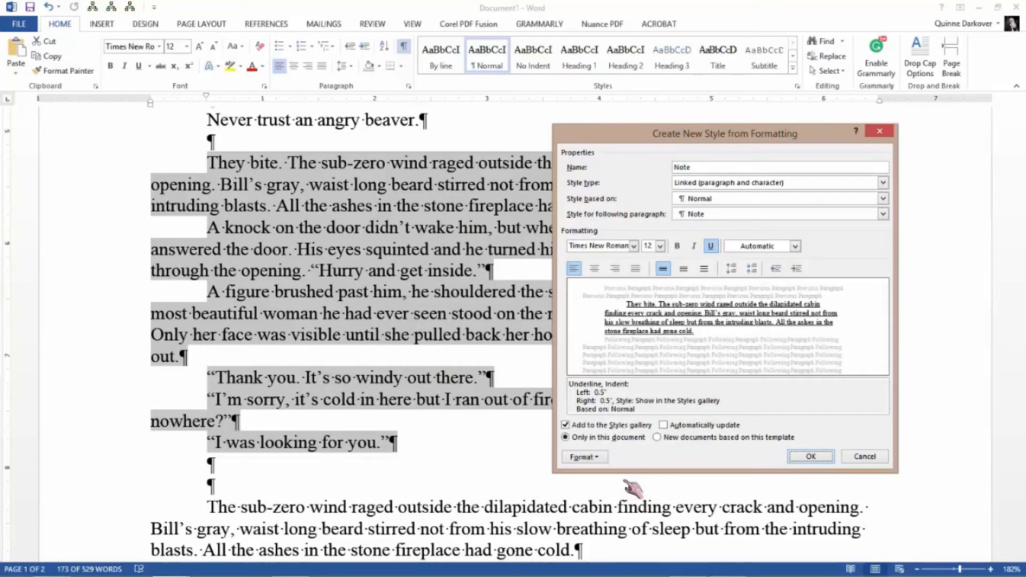
left_click(811, 458)
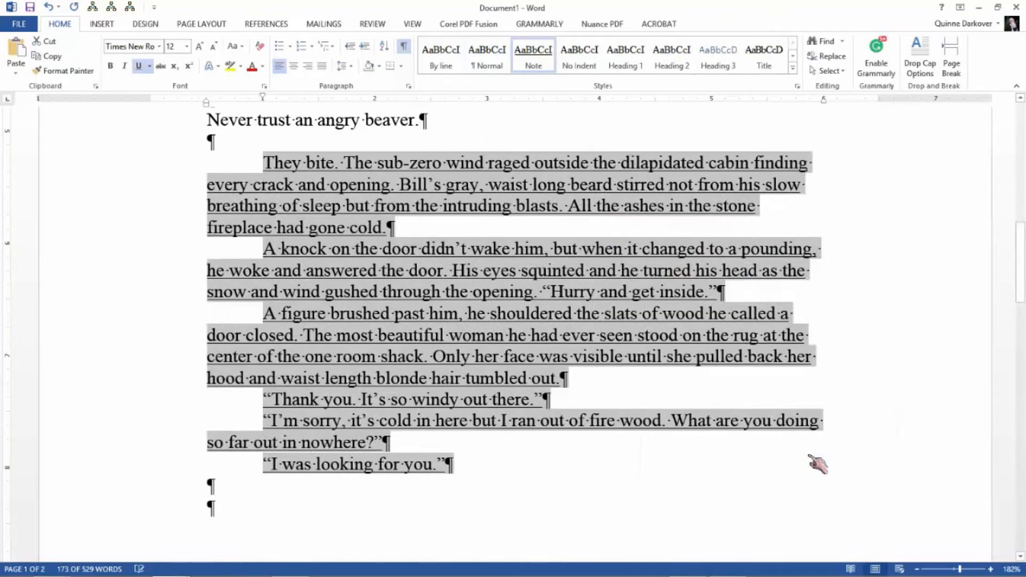
- Modify the Note style's paragraph format to use left and right indents of 0.7"
scroll(608, 403, "up", 2)
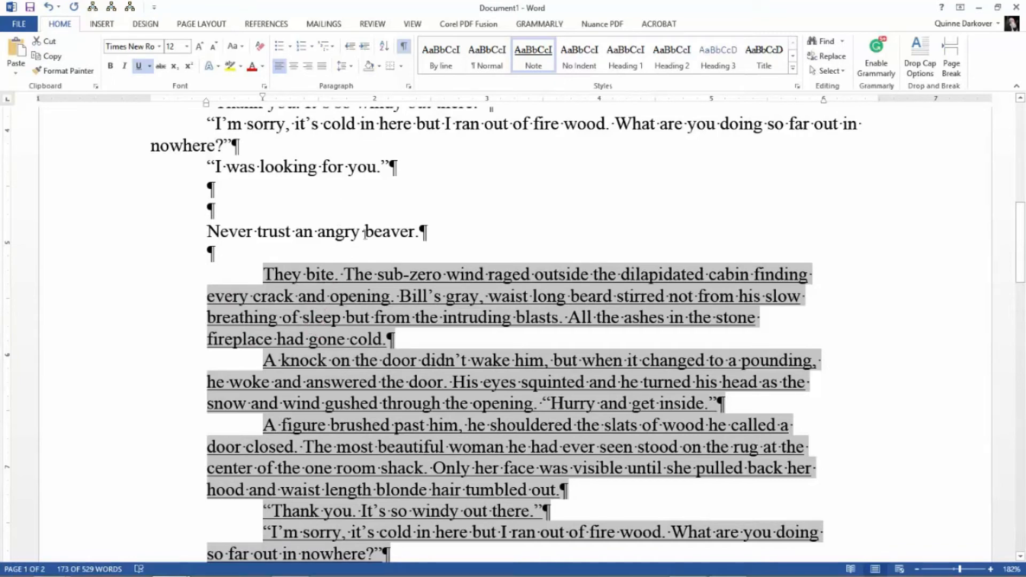
right_click(539, 49)
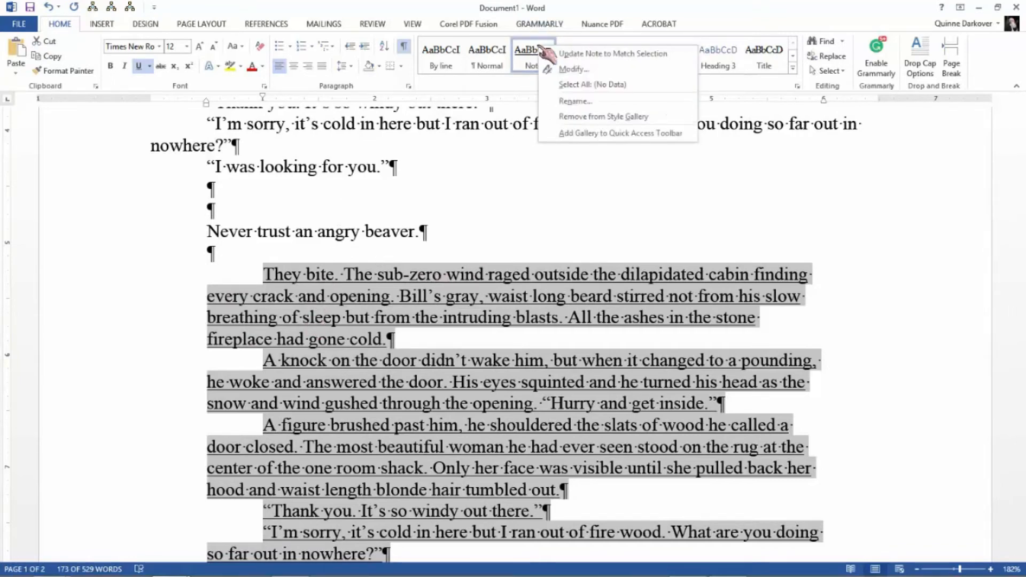
left_click(568, 69)
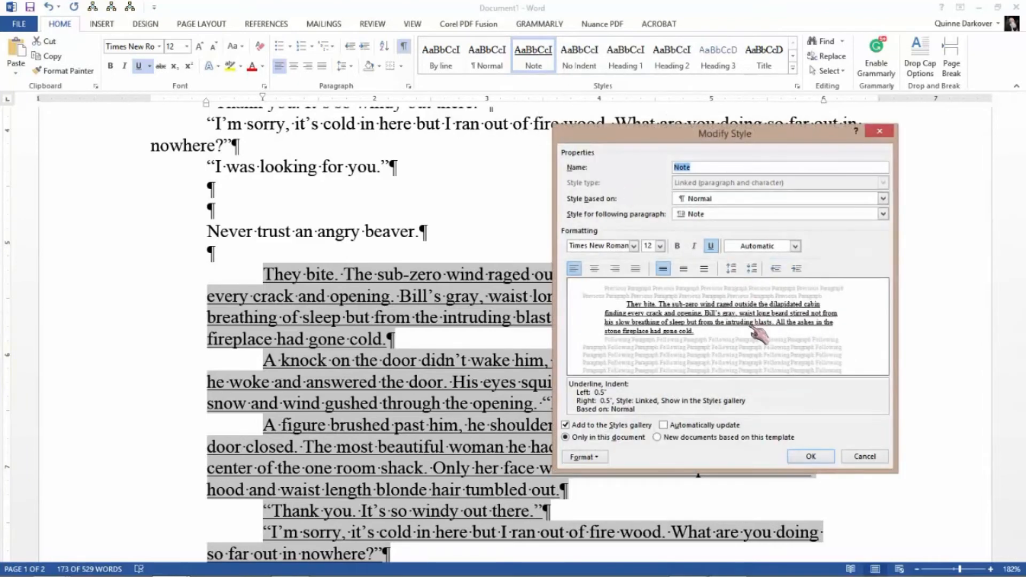
left_click(585, 458)
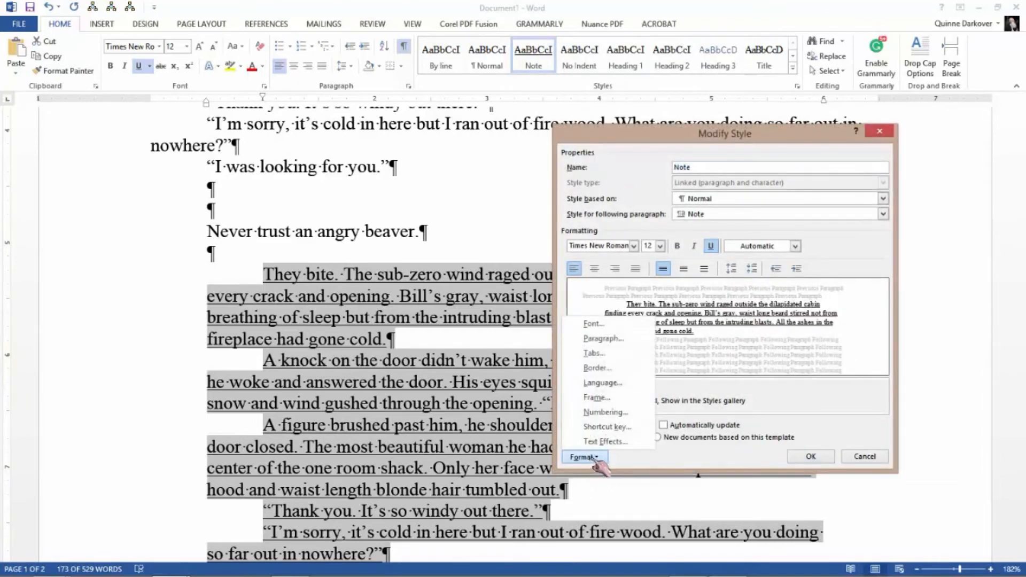
left_click(608, 339)
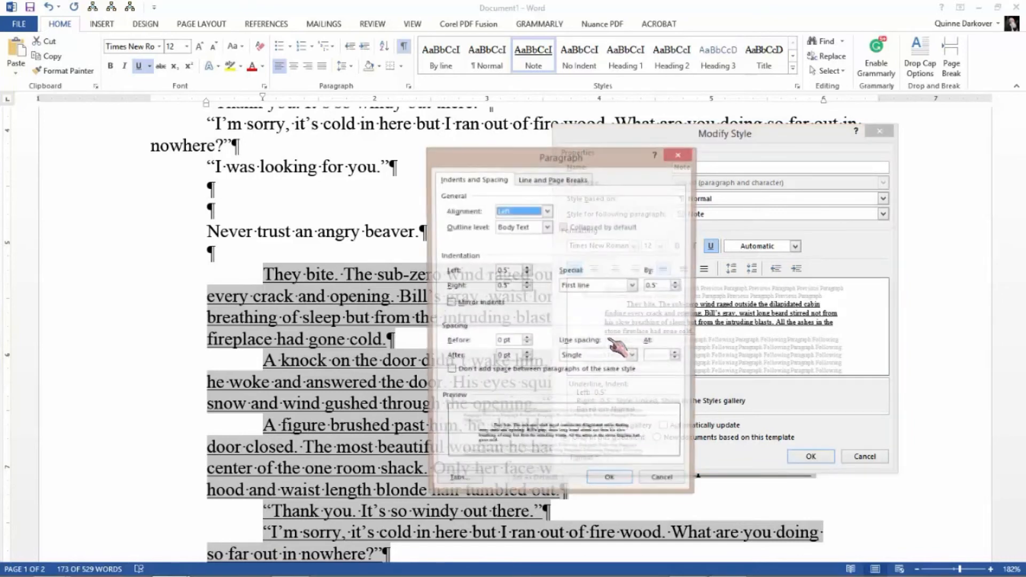
left_click(527, 268)
left_click(527, 268)
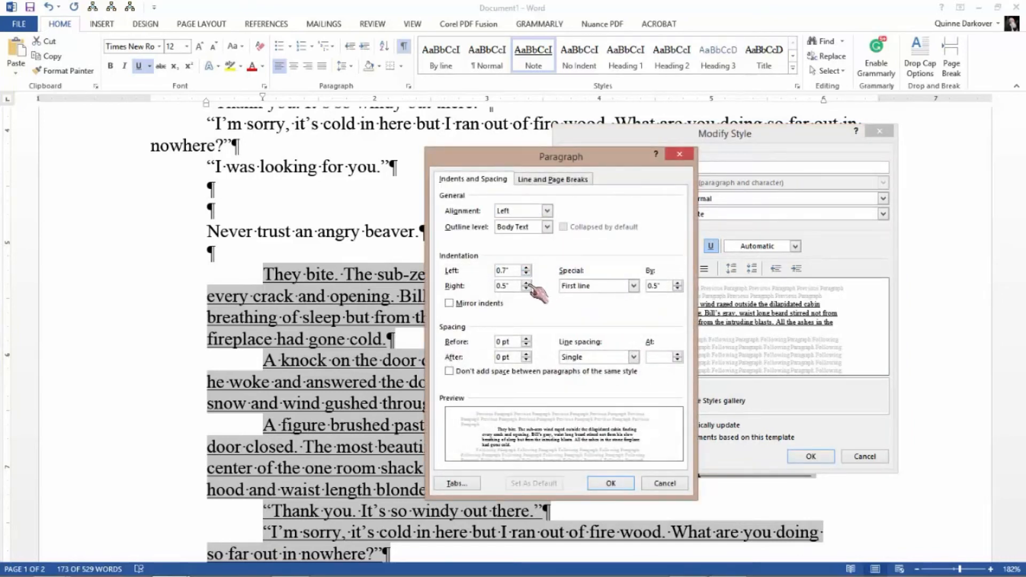
left_click(527, 283)
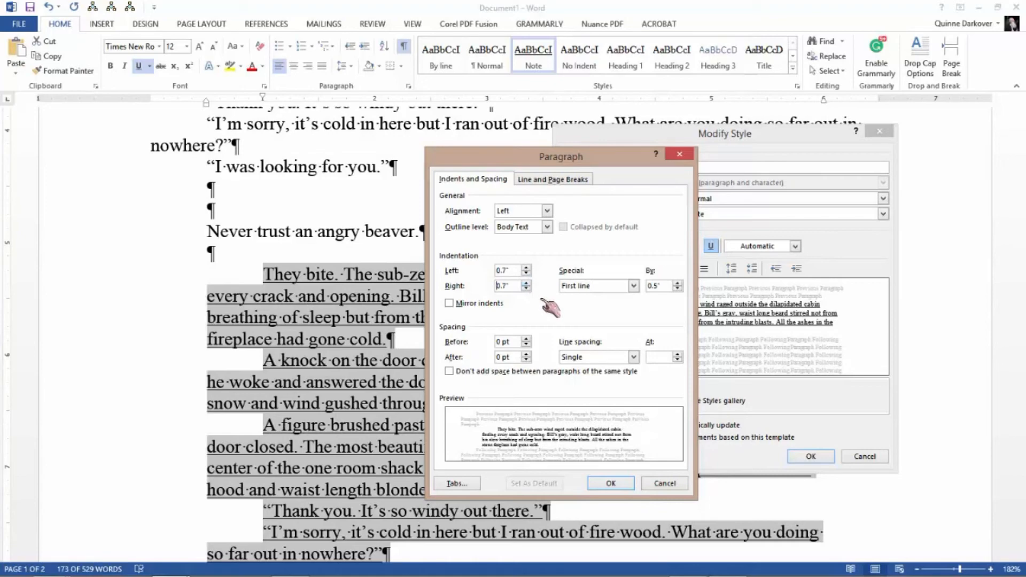
left_click(622, 483)
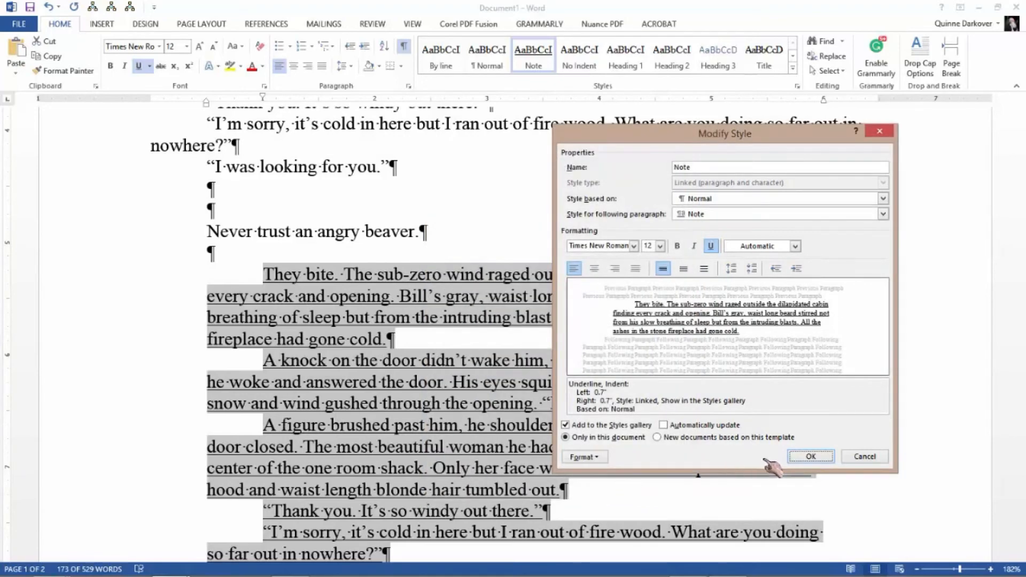
left_click(808, 457)
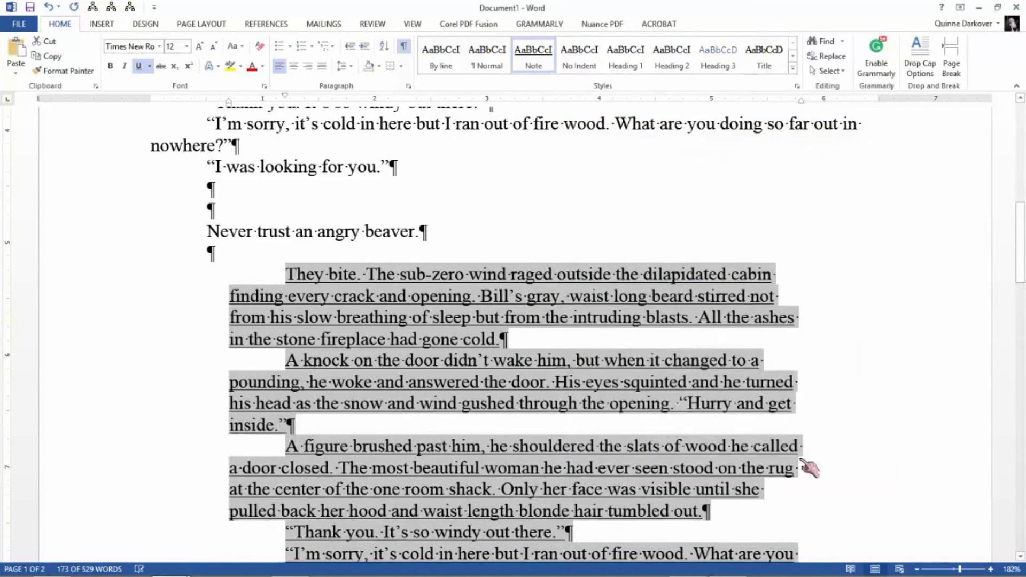
left_click(455, 407)
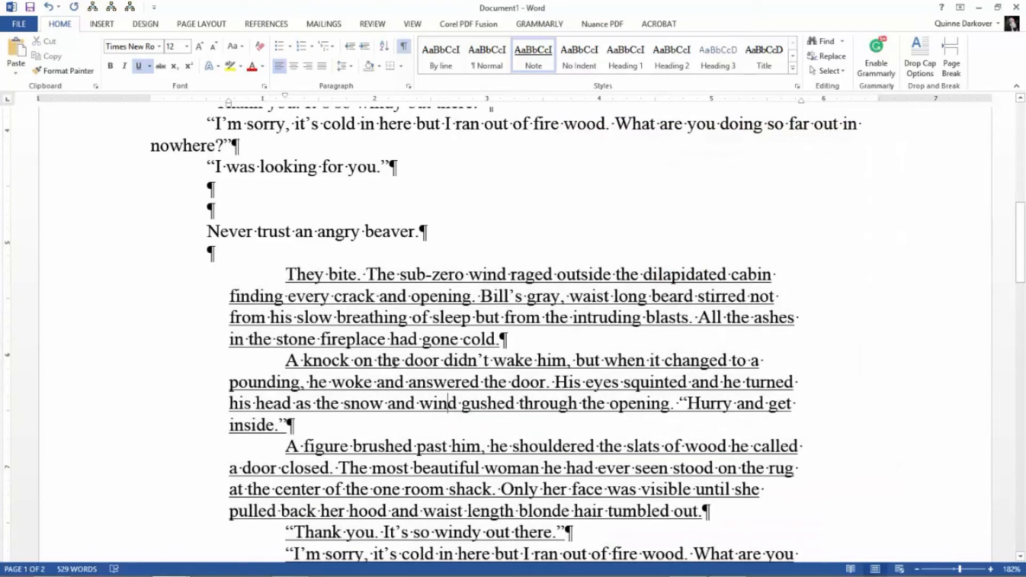
- Apply the Note style to the second page's paragraphs from "A knock on the door" through "I was looking for you."
scroll(393, 363, "down", 1)
scroll(393, 363, "down", 2)
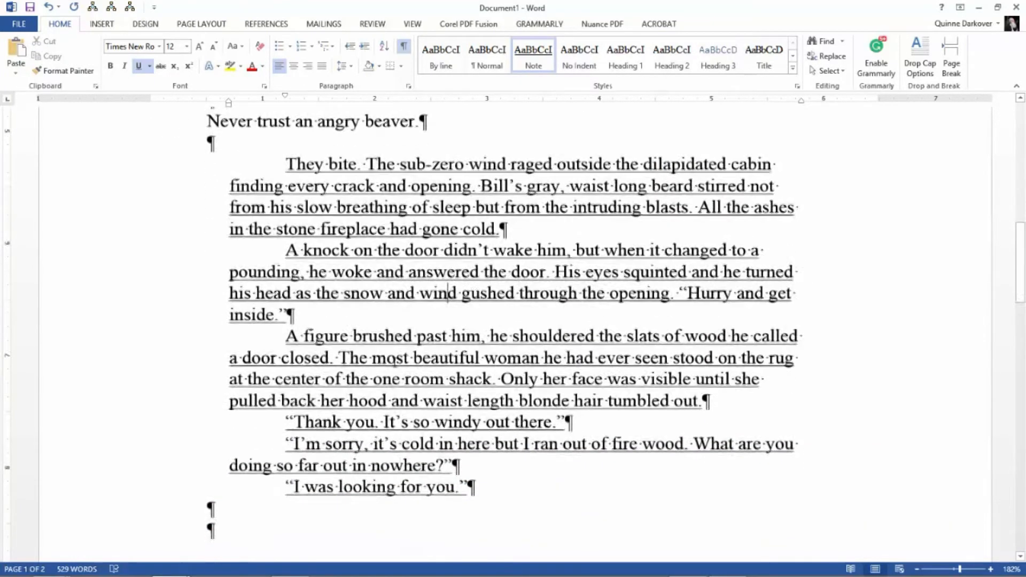
scroll(394, 363, "up", 1)
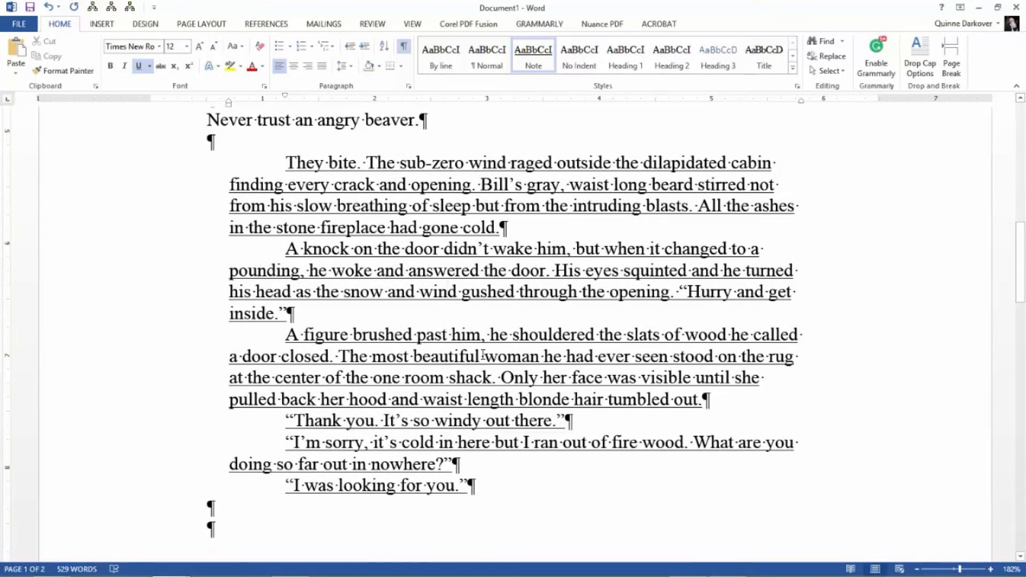
scroll(483, 355, "down", 5)
scroll(483, 355, "down", 4)
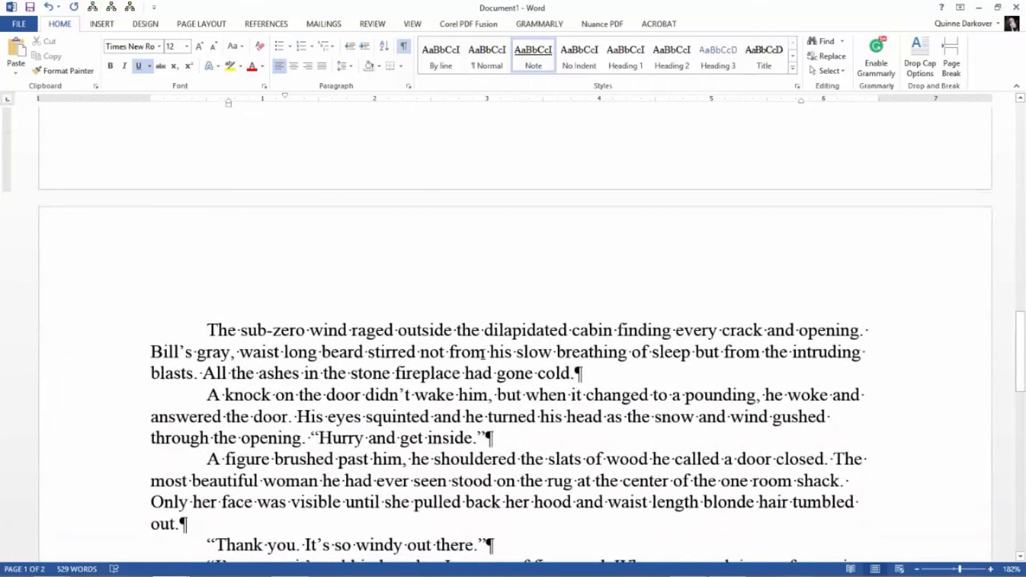
scroll(483, 355, "down", 3)
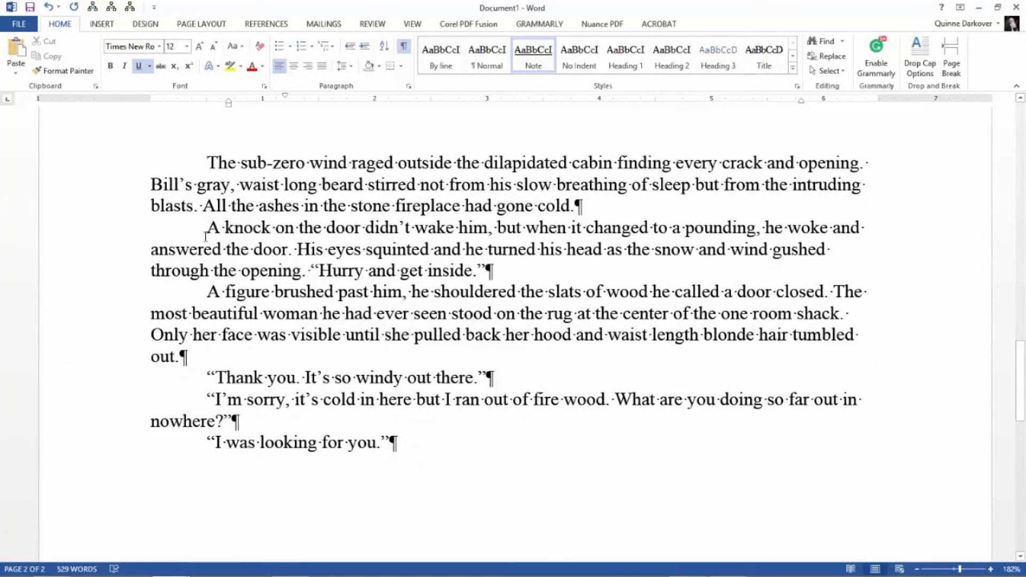
left_click_drag(204, 233, 482, 439)
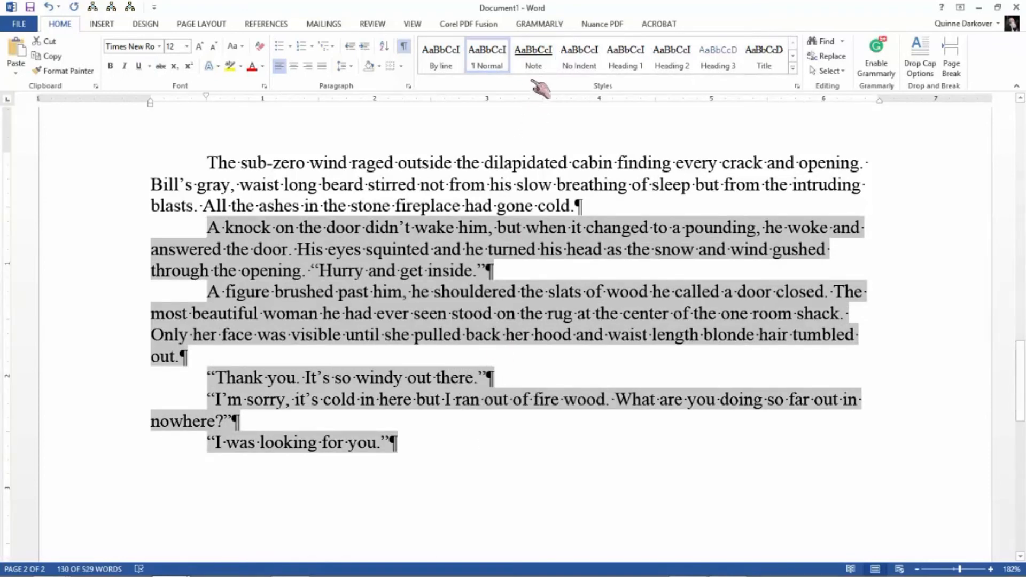
left_click(536, 64)
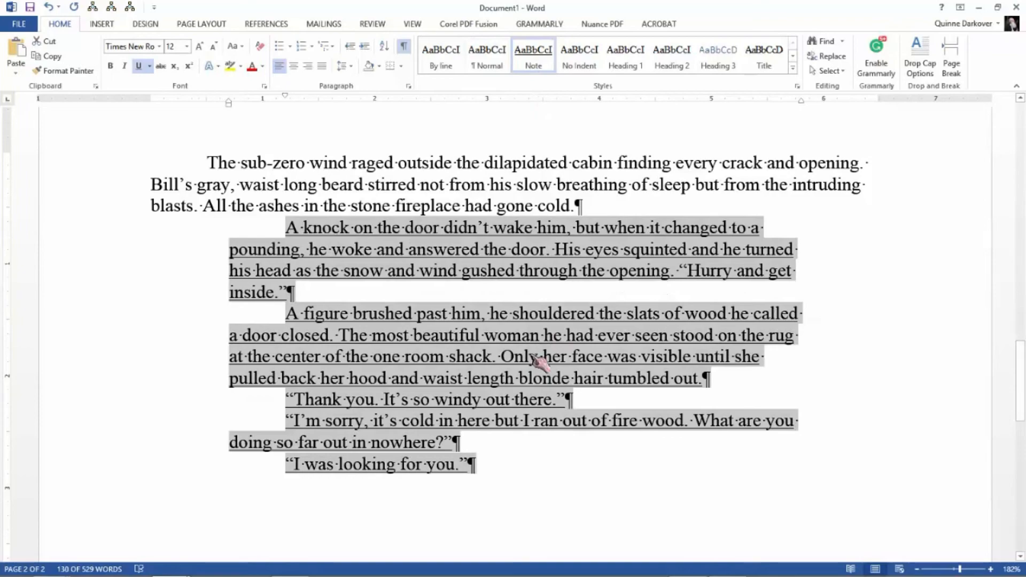
scroll(531, 355, "up", 10)
scroll(531, 355, "up", 10)
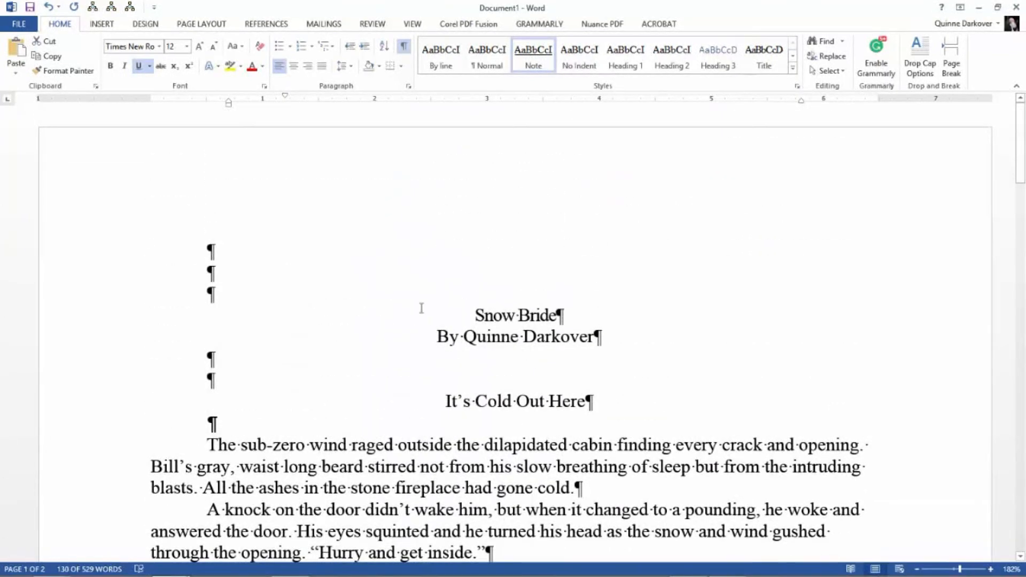